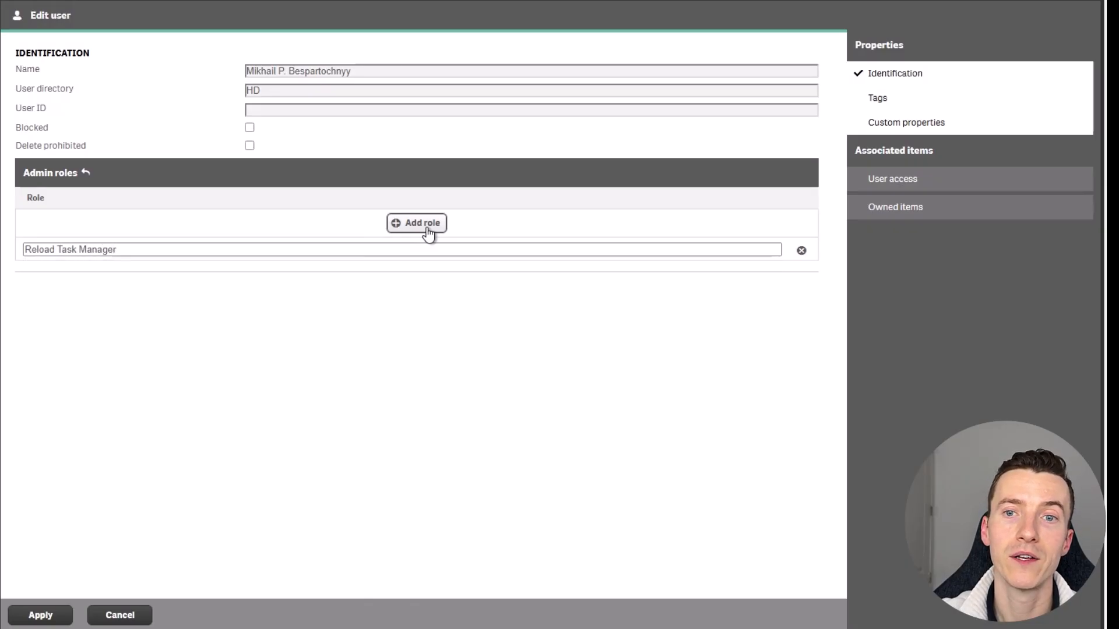
Apply the user's new Reload Task Manager admin role.
left_click(41, 616)
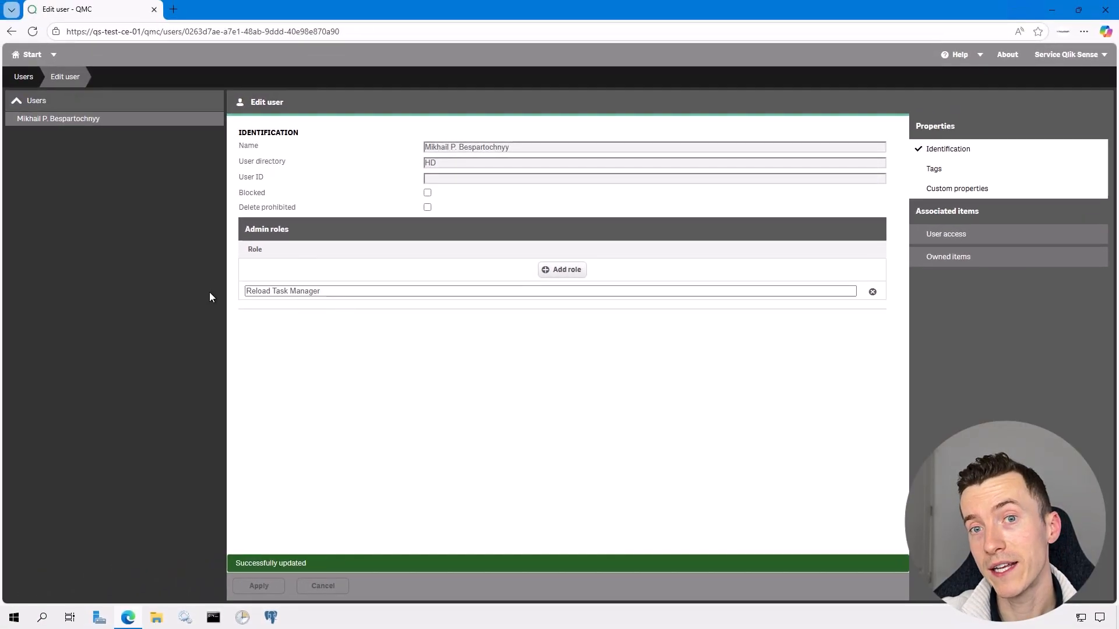
From the Security rules list, open the Tasks QMC Section Access rule for editing.
left_click(27, 56)
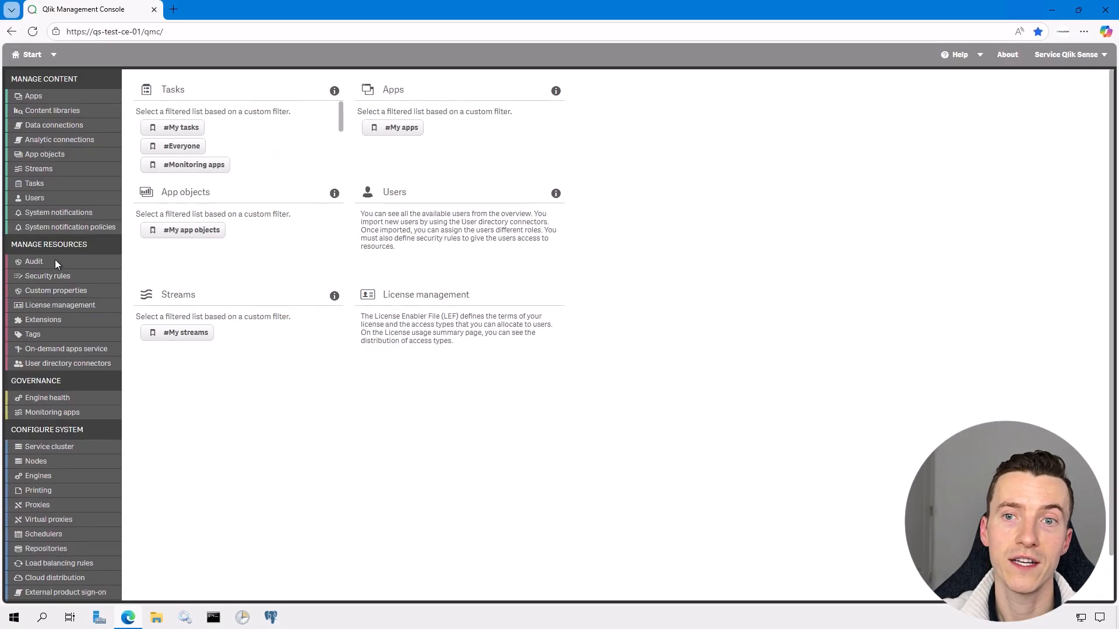
left_click(56, 276)
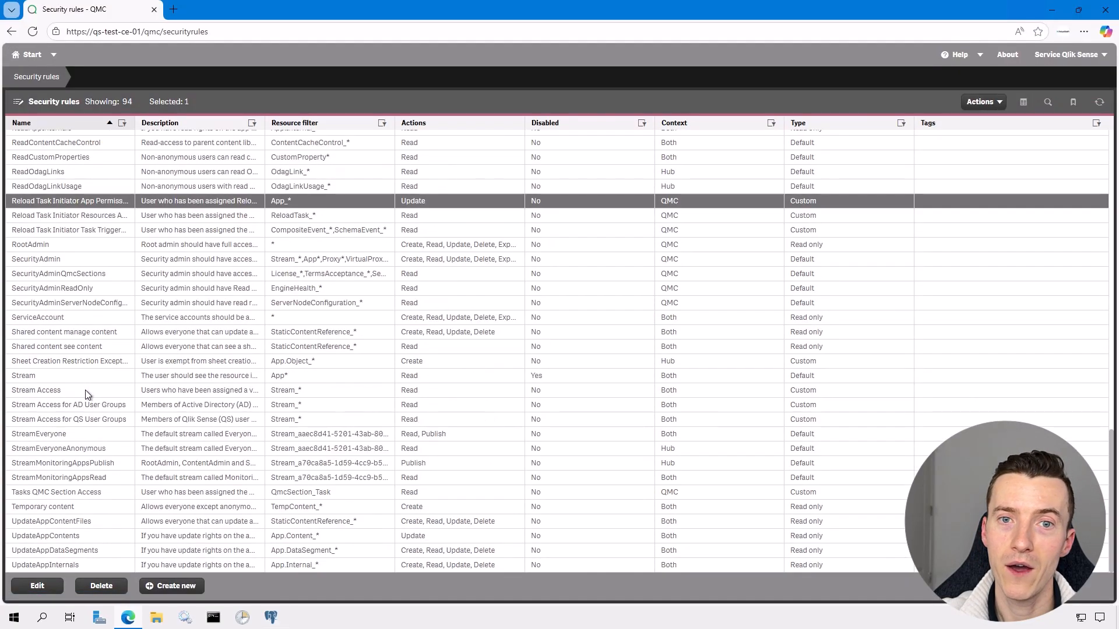
left_click(65, 495)
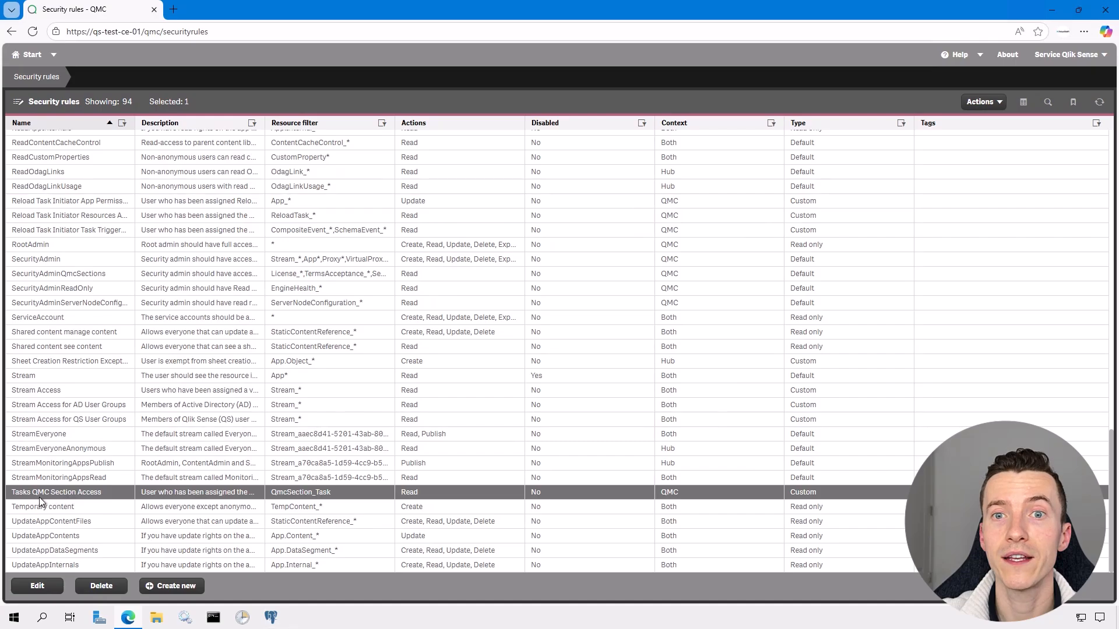
double_click(58, 497)
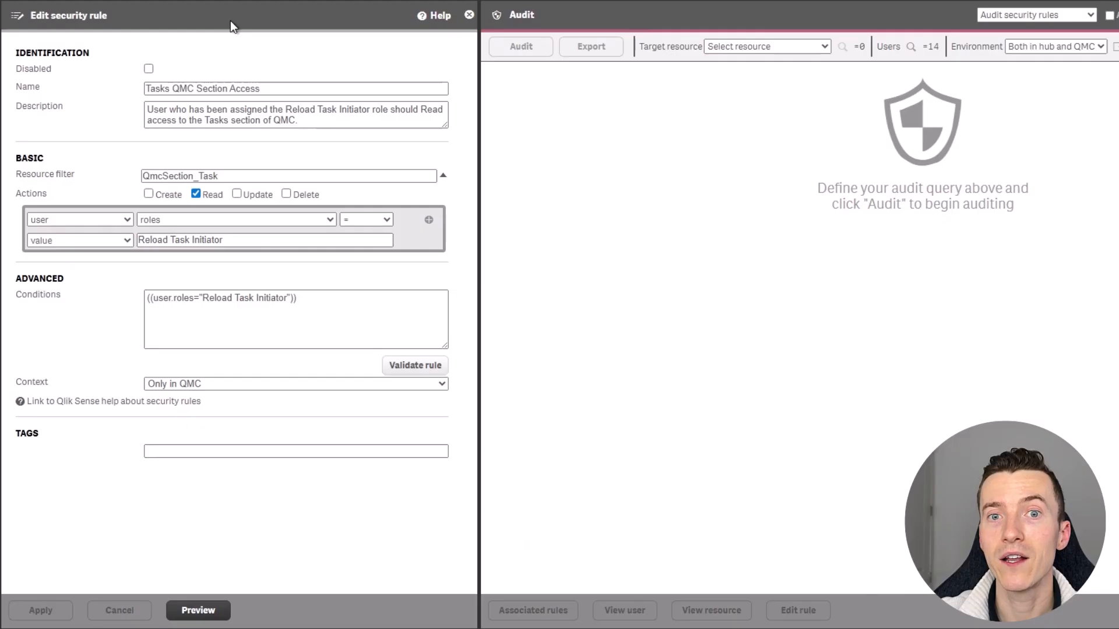
Add an OR condition: user roles equals Reload Task Manager.
left_click(429, 222)
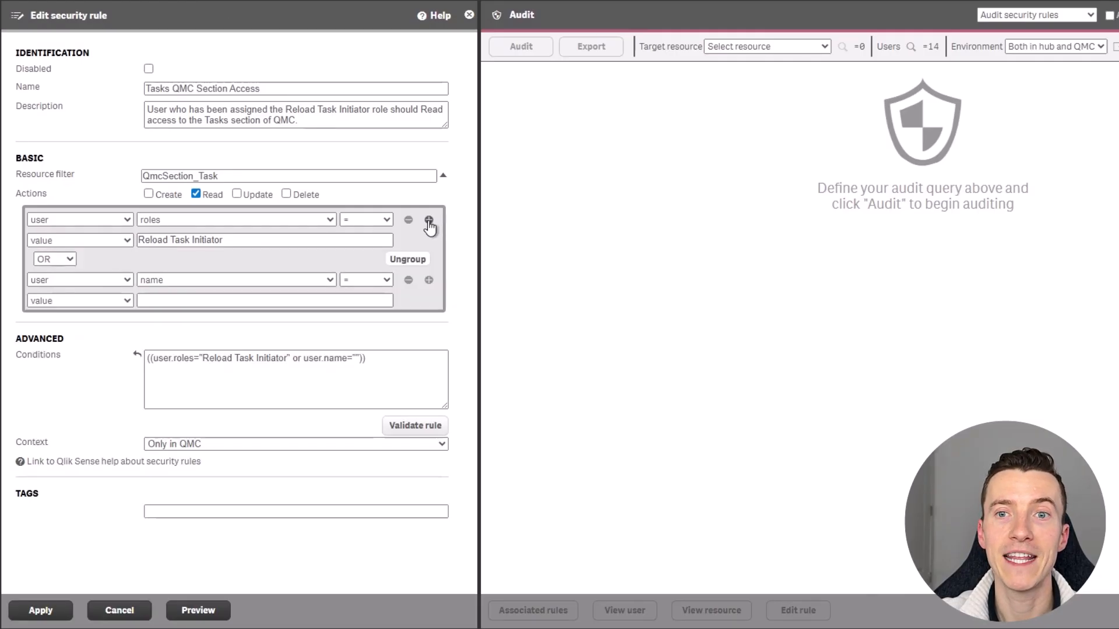
left_click(315, 286)
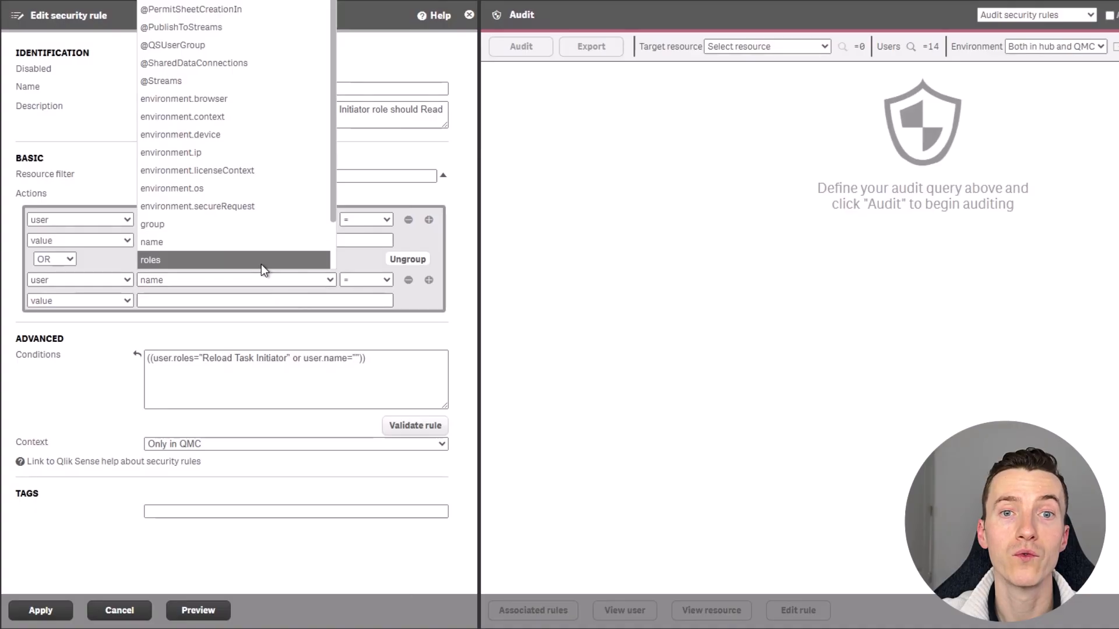
left_click(261, 264)
left_click(225, 303)
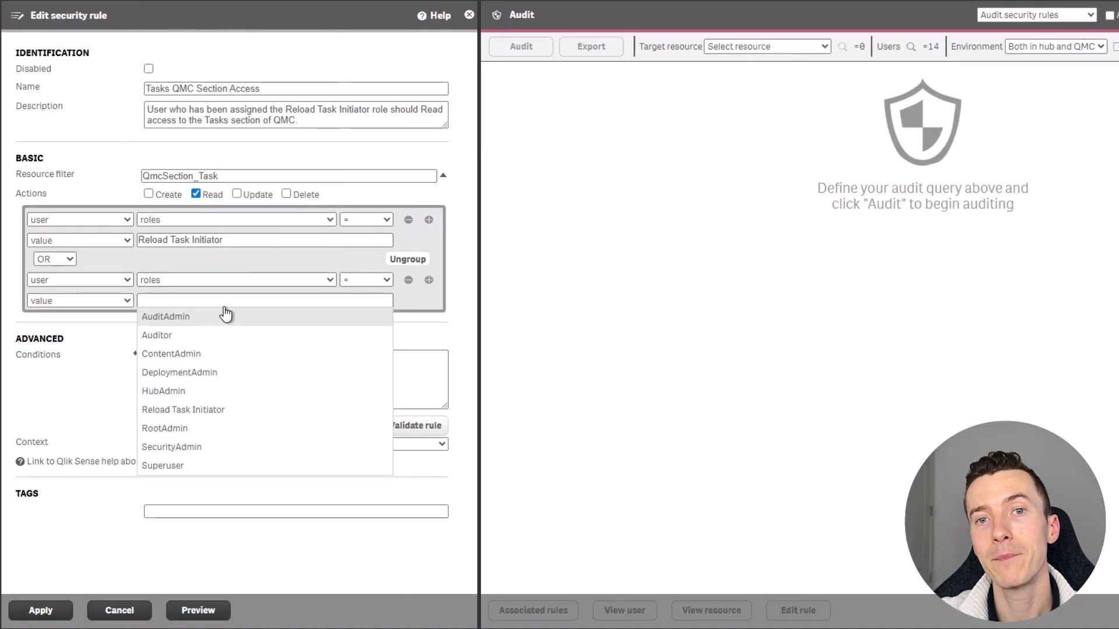
type("Reload Tas")
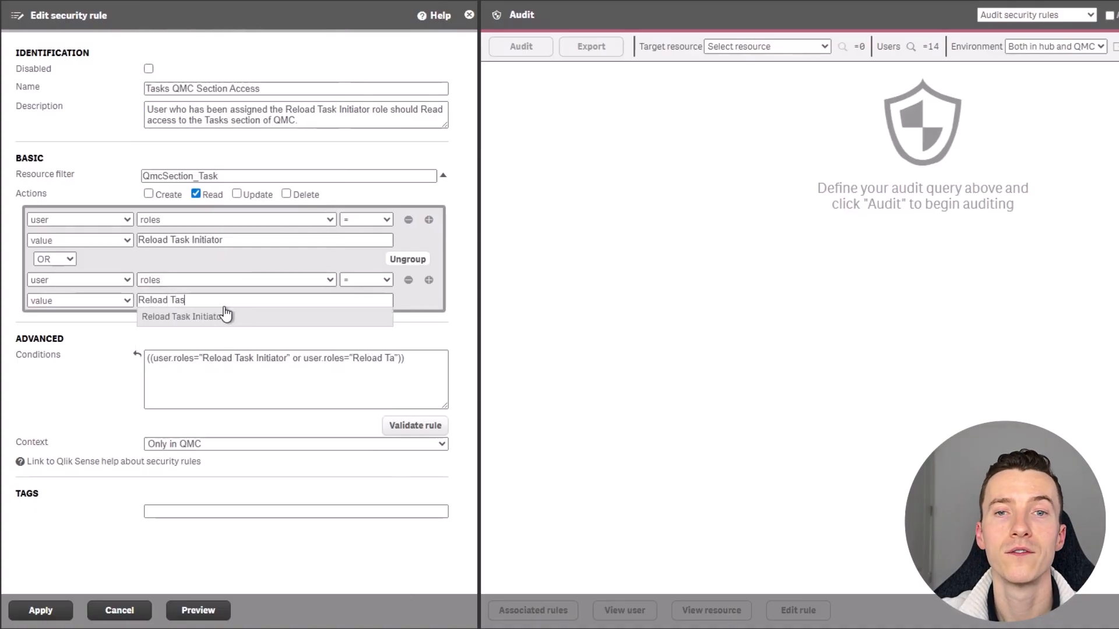
type("k Manager")
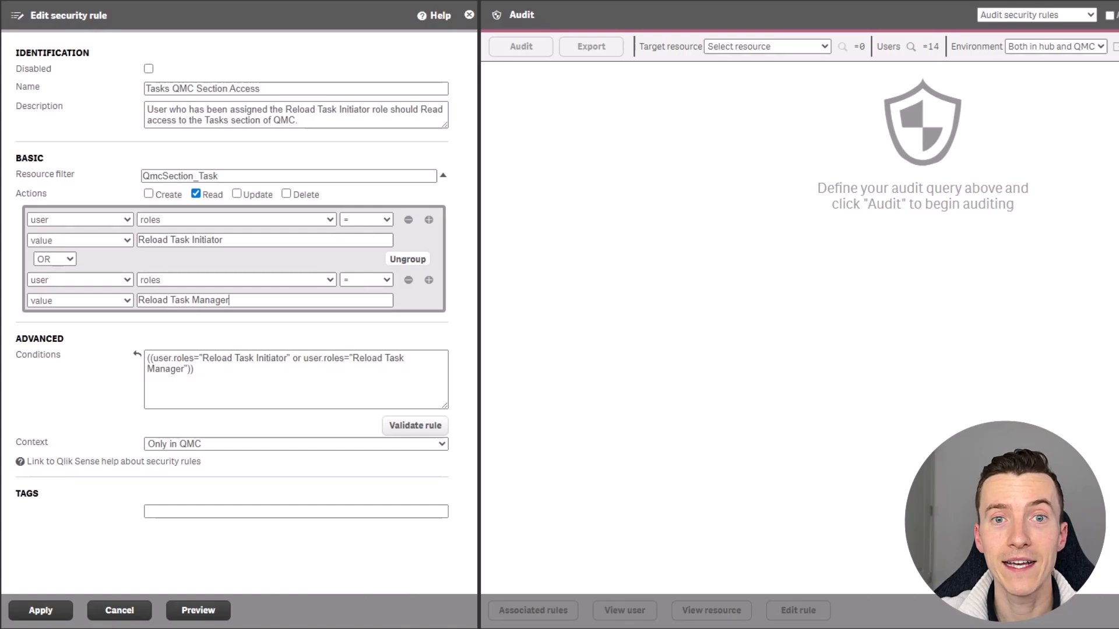
Replace the rule description with the updated text mentioning both roles.
left_click(317, 122)
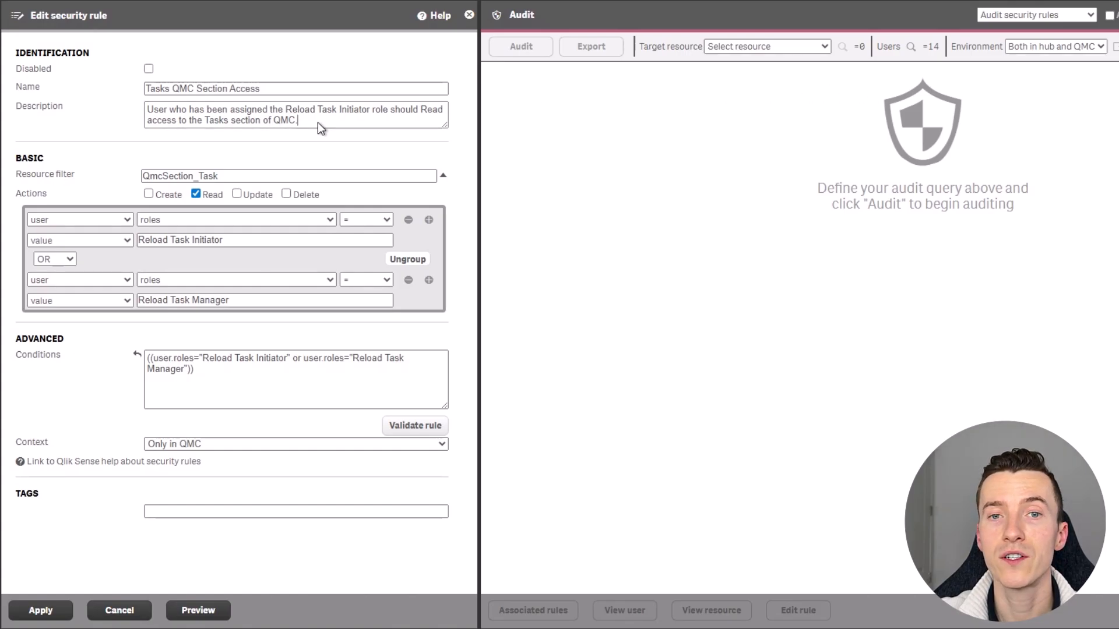
key("ctrl+a")
type("User who has been assigned the Reload Task Initiator role or Reload Task Manager role should Read access to the Tasks section of QMC.")
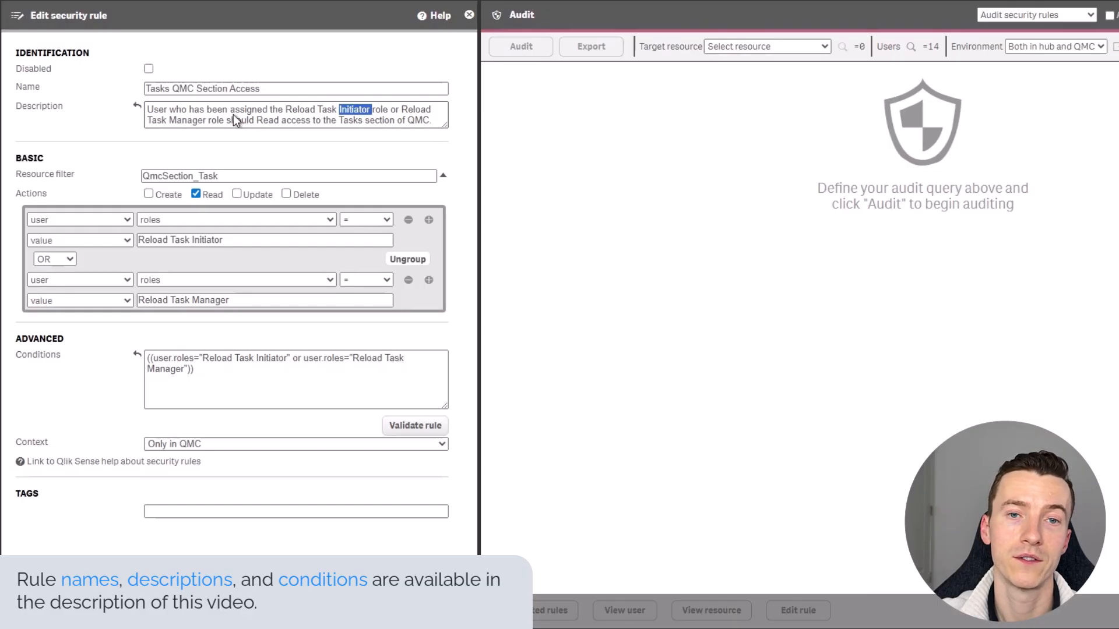
double_click(190, 122)
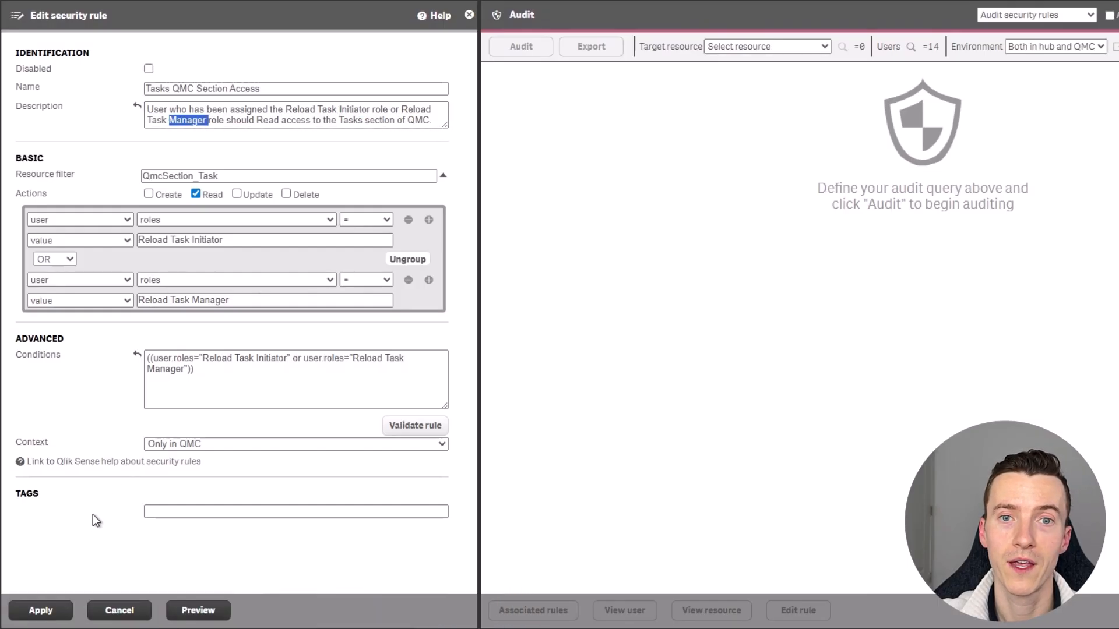
Save the Tasks section rule, then reload QMC as the test user and open Tasks to verify access.
left_click(36, 613)
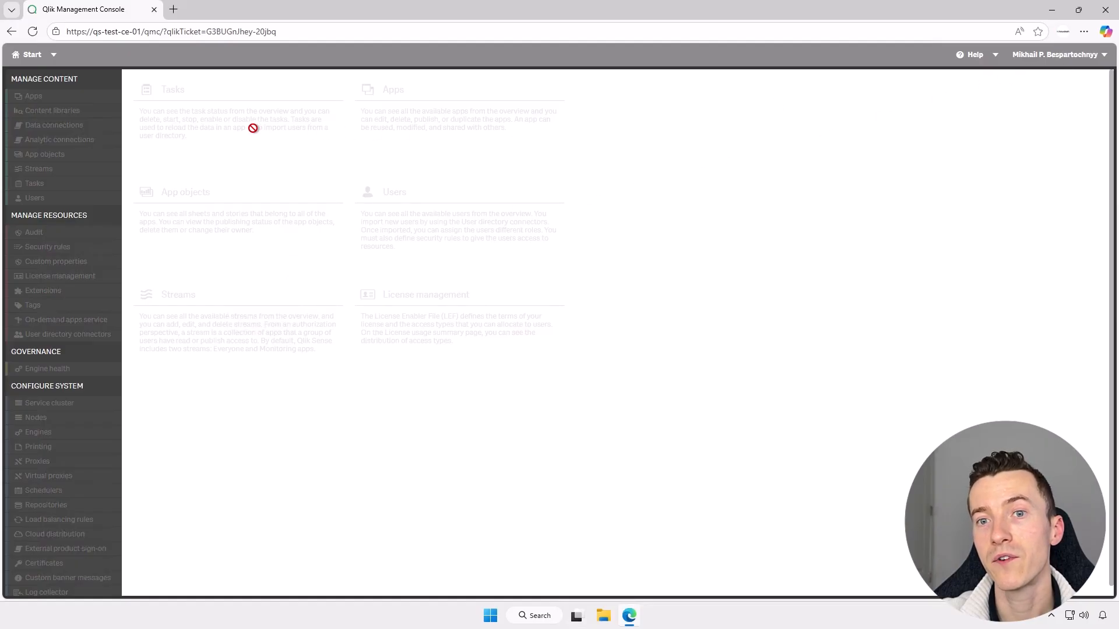
left_click(33, 31)
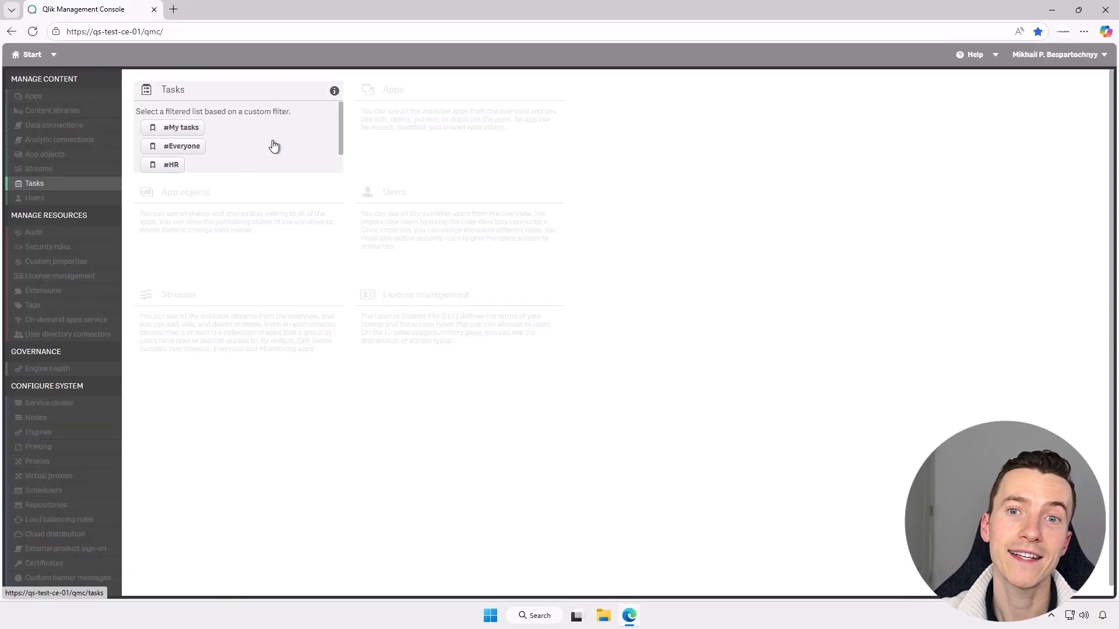
left_click(274, 151)
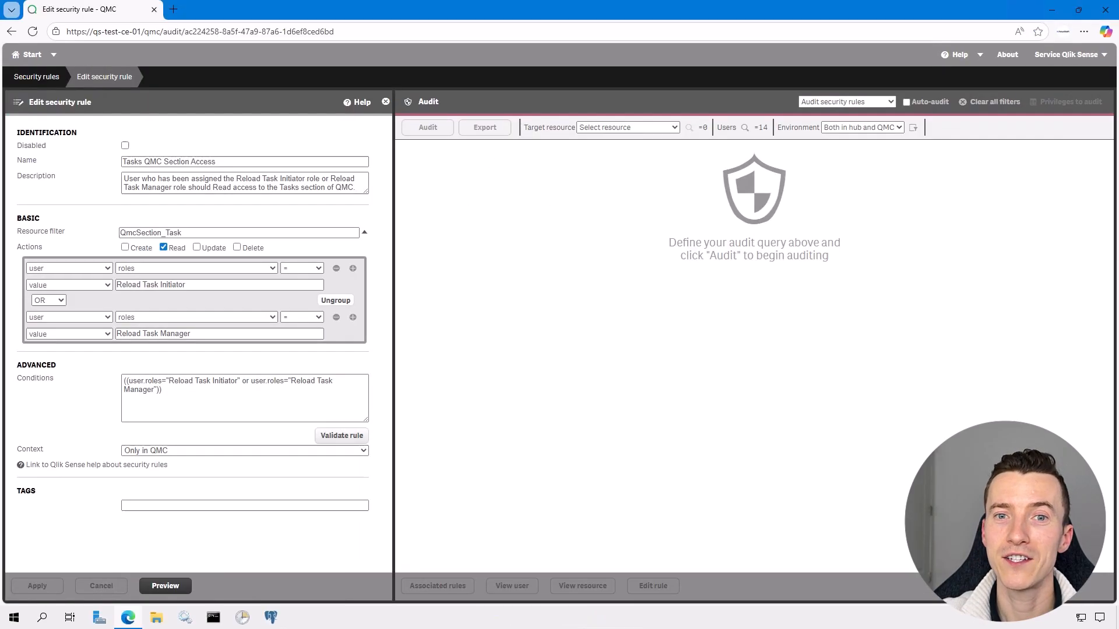
Create a new rule named Reload Task Manager Resources Management with its description.
left_click(50, 85)
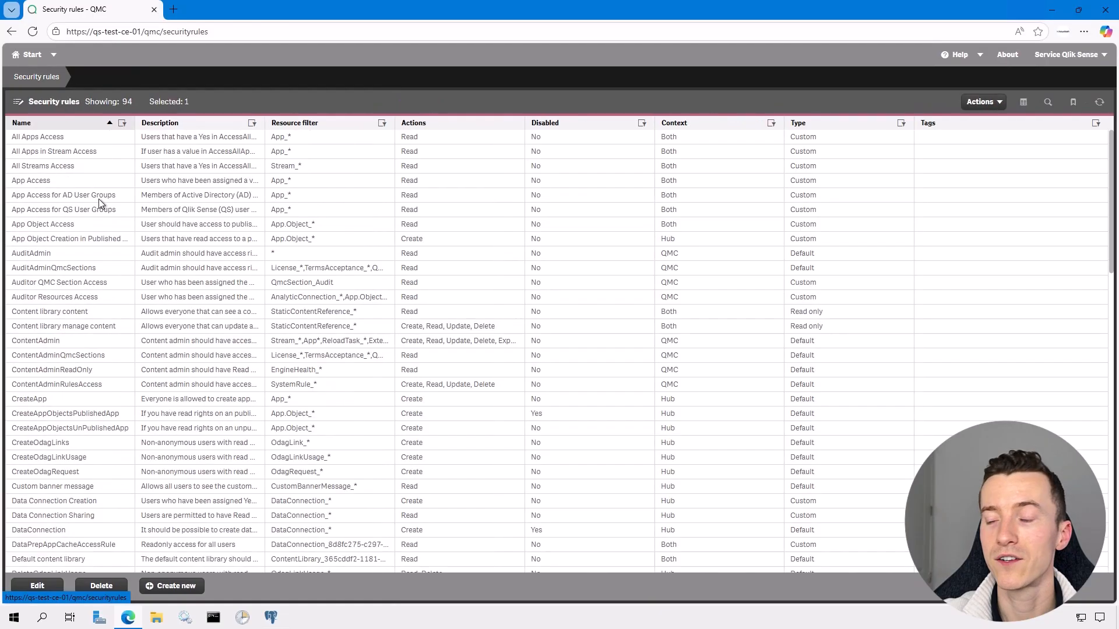
left_click(175, 589)
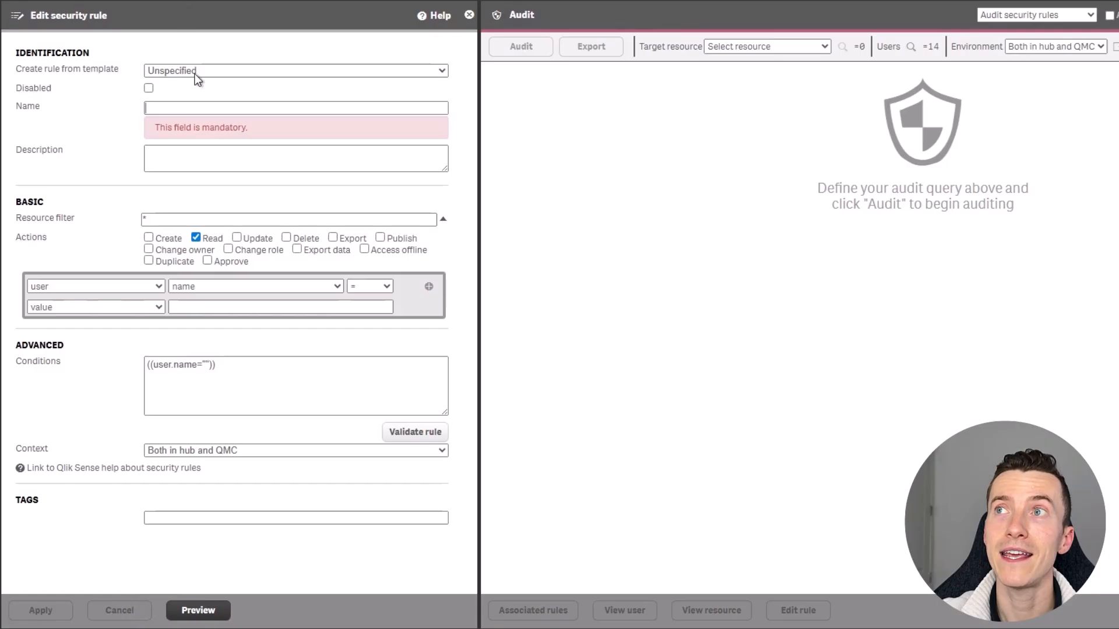
type("Reload Task Manager Resources Management")
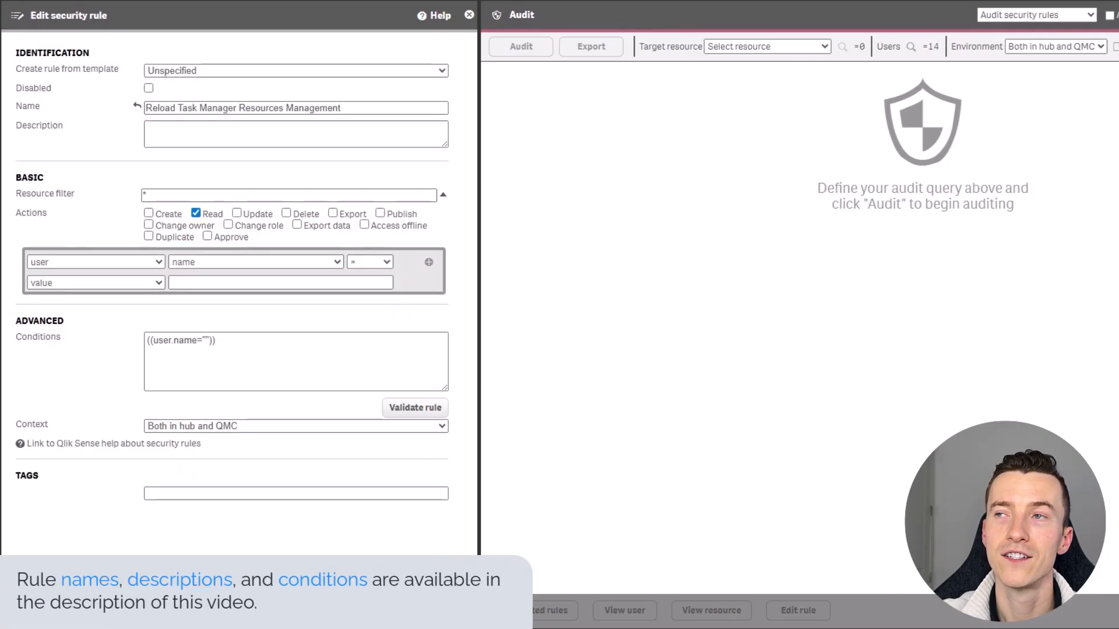
left_click(281, 138)
type("User who has been assigned the Reload Task Manager role should have Read, Update, and Delete access to reload tasks of apps that he or she has access to.")
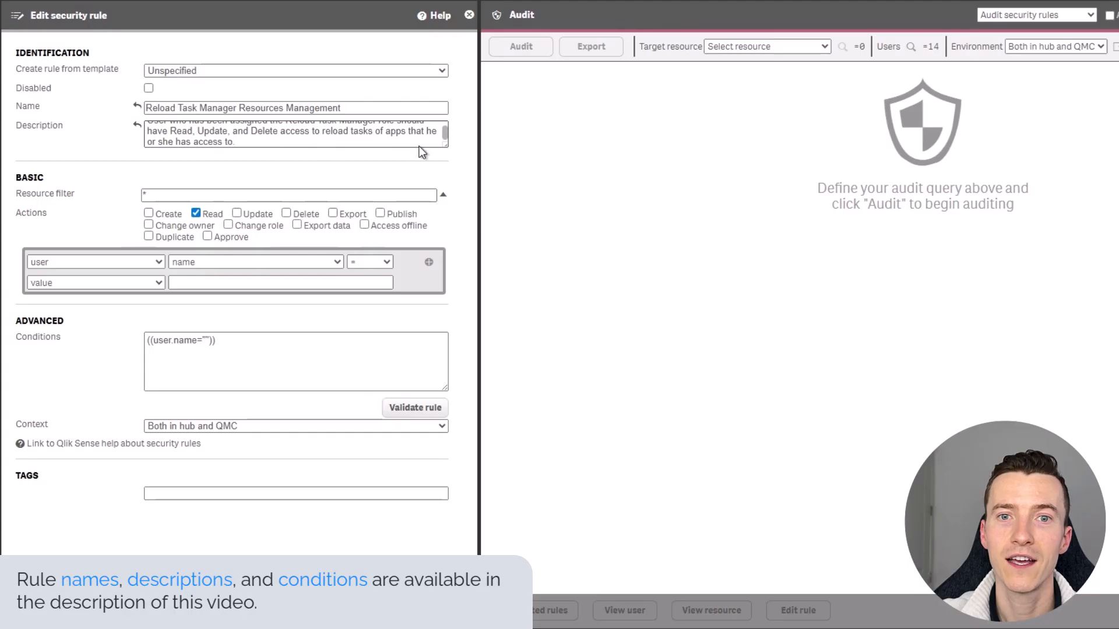
left_click_drag(446, 145, 445, 173)
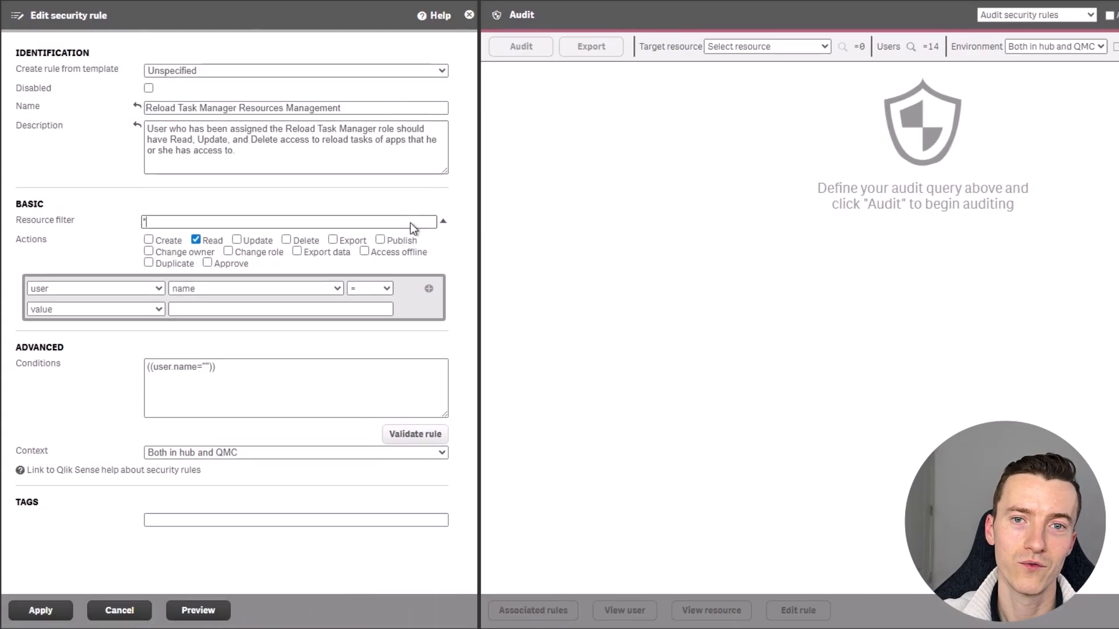
Target Reload tasks (ReloadTask_*) and allow Update and Delete alongside Read.
left_click(443, 222)
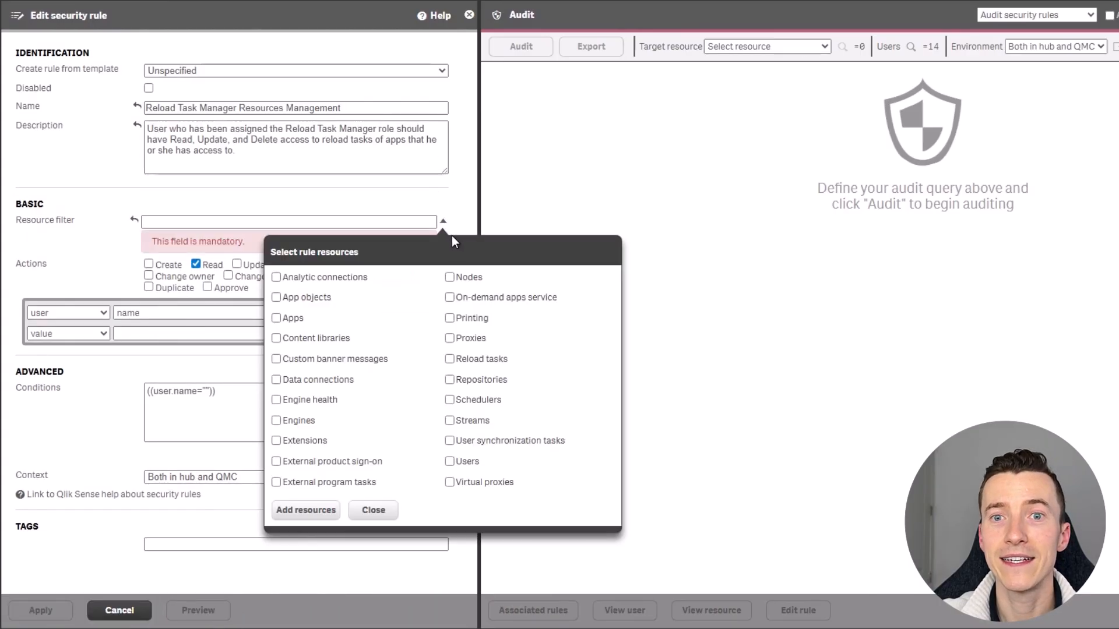
left_click(481, 362)
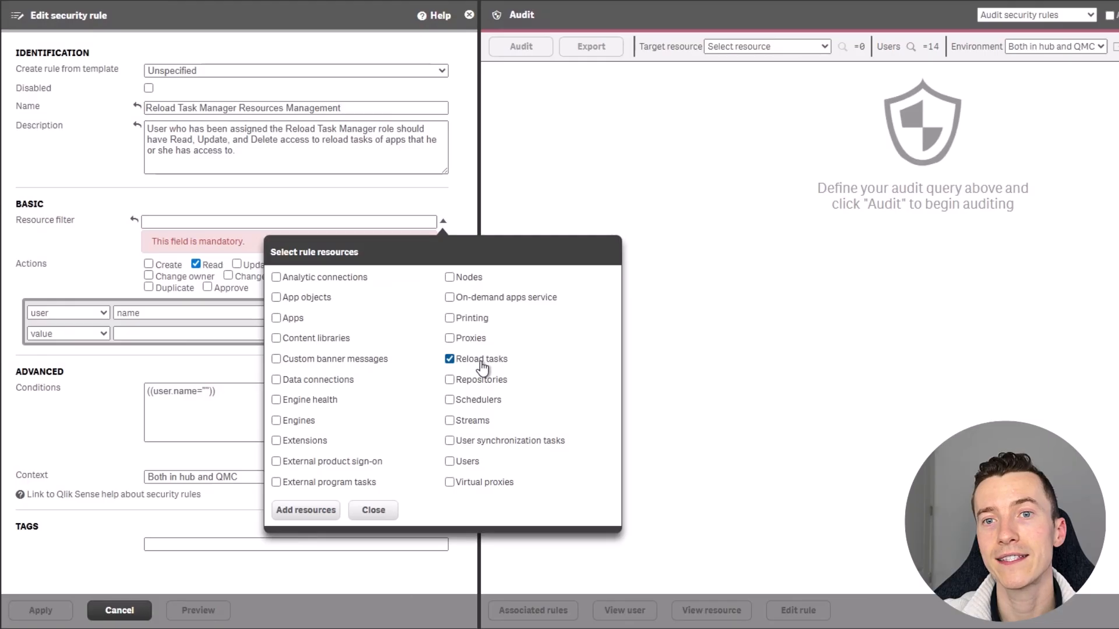
left_click(312, 516)
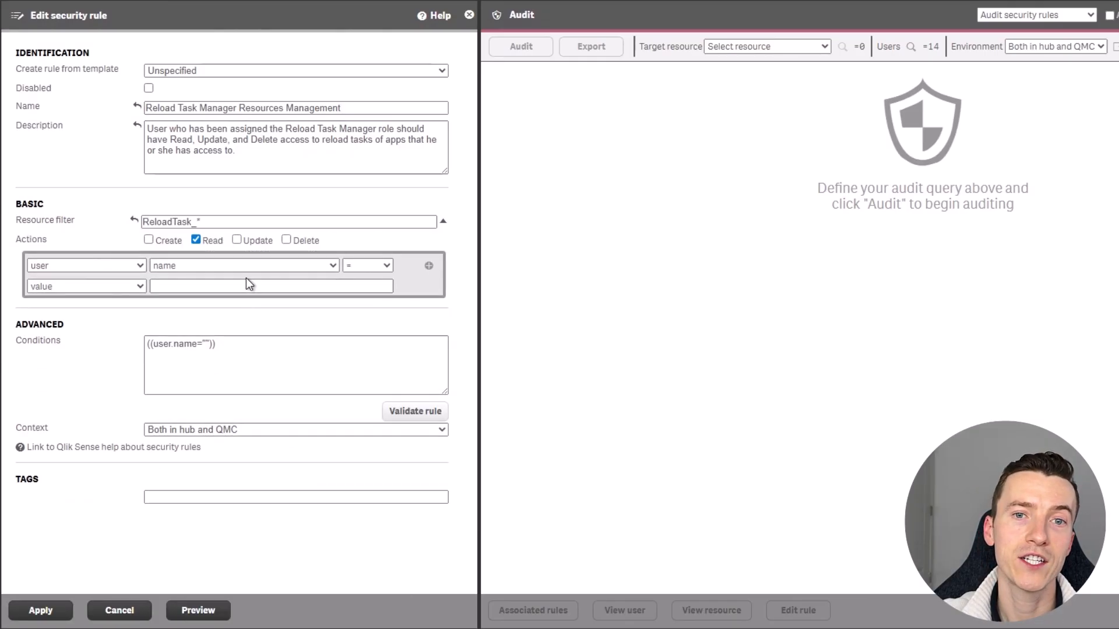
left_click(266, 242)
left_click(312, 242)
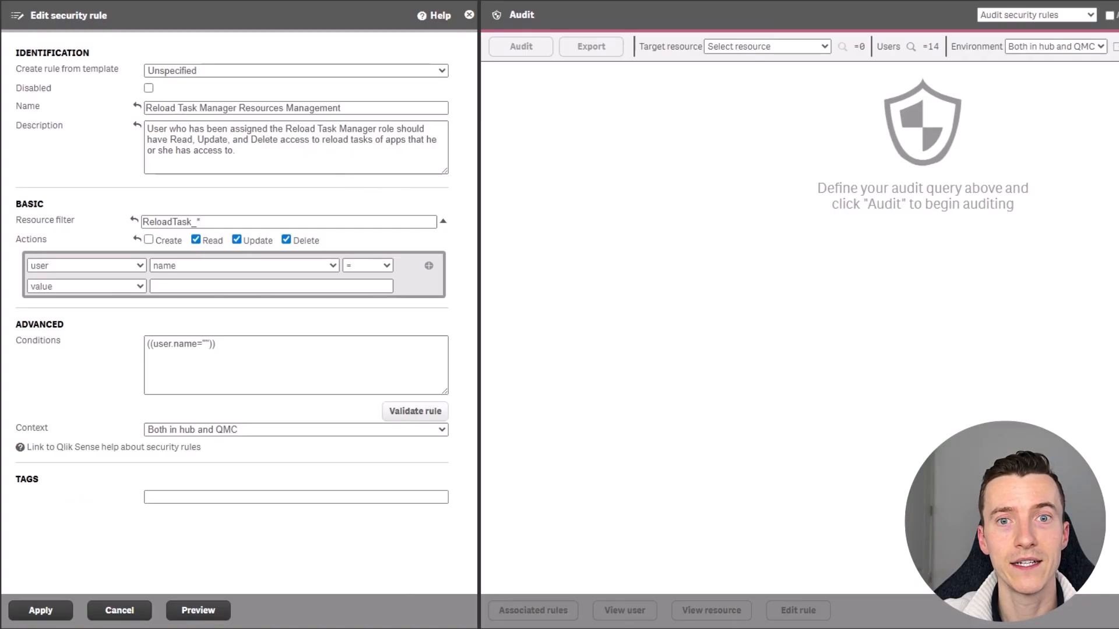
Set the condition to Reload Task Manager role plus app read privilege, context Only in QMC.
left_click(320, 377)
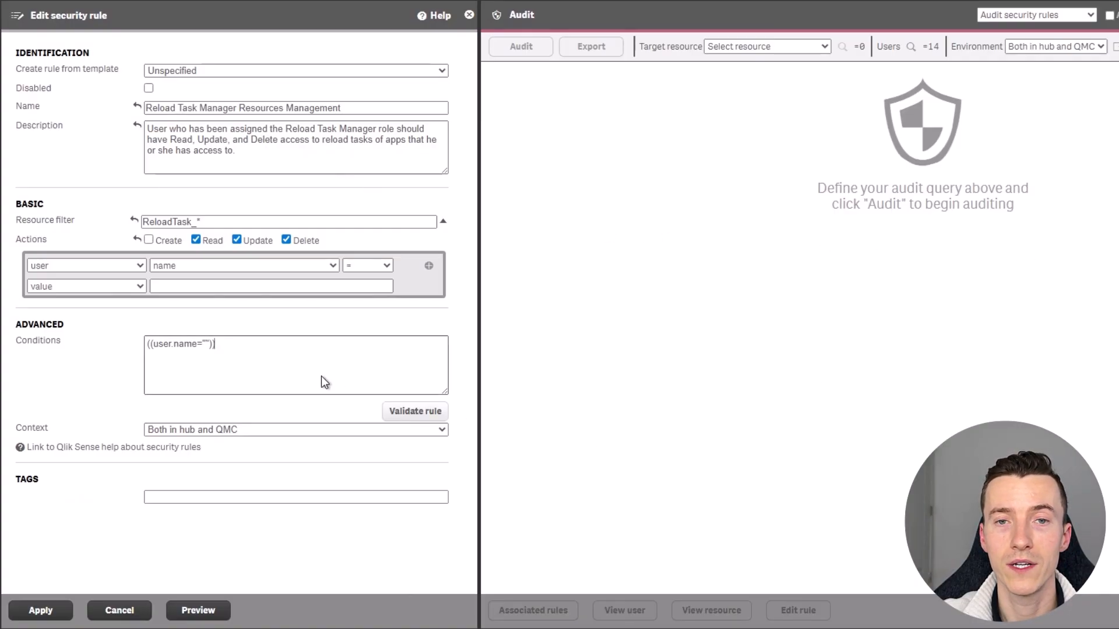
key("ctrl+a")
type("((user.roles=\"Reload Task Manager\" and resource.app.HasPrivilege(\"read\")))")
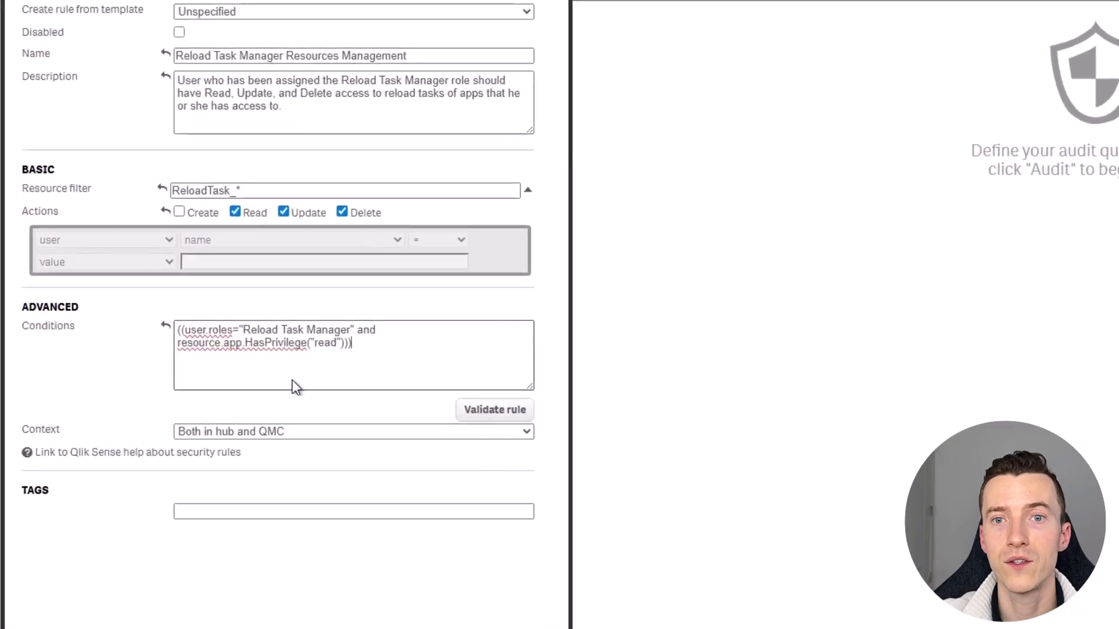
left_click_drag(297, 316, 325, 315)
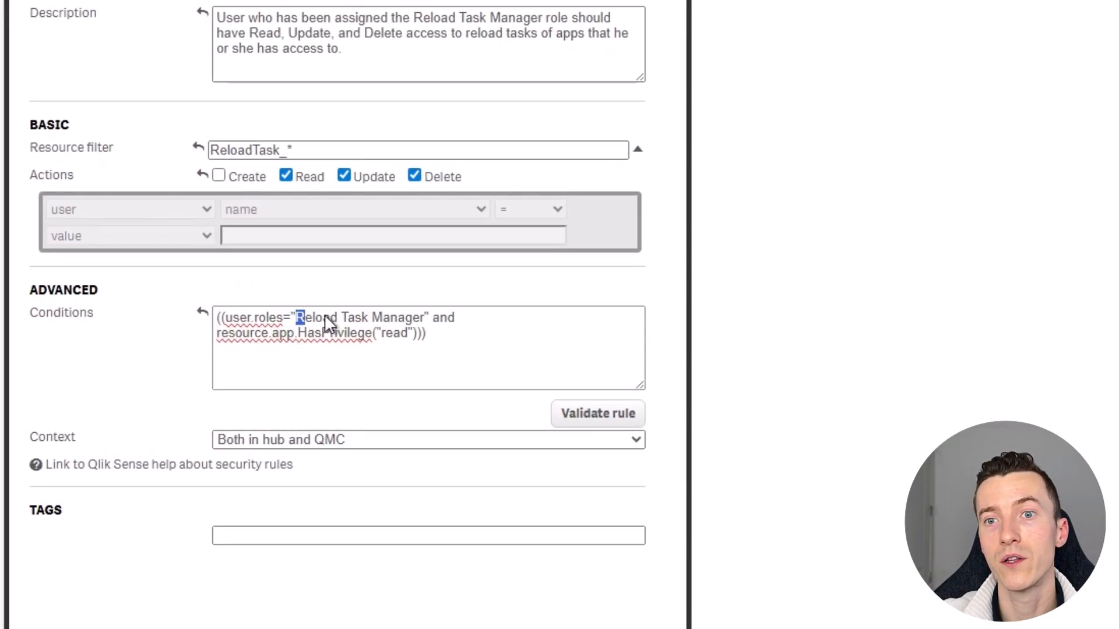
left_click_drag(421, 317, 426, 317)
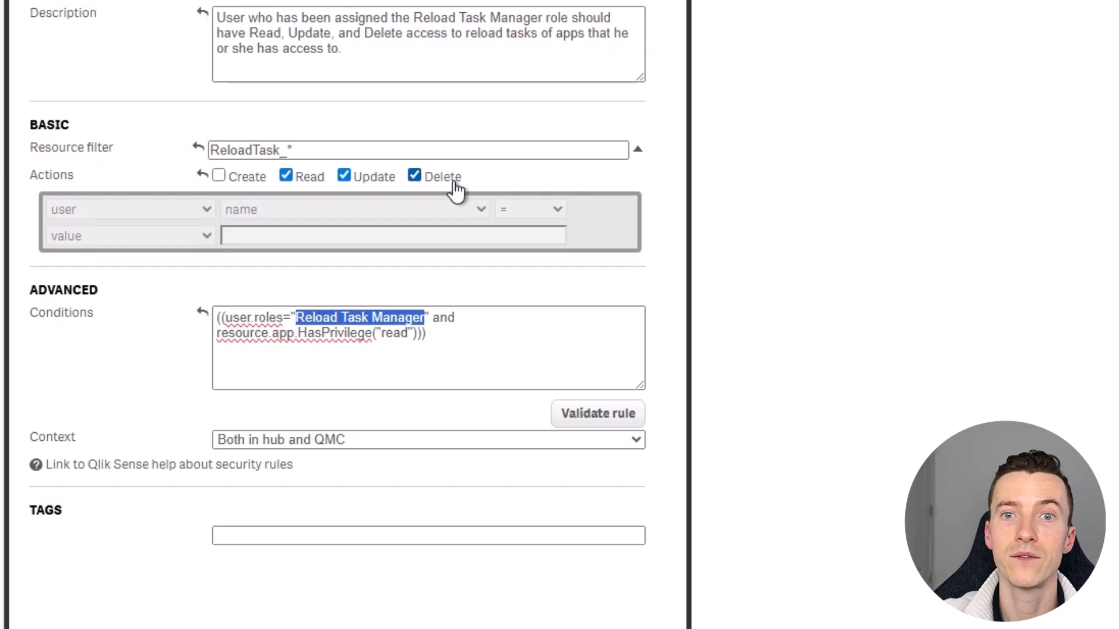
left_click(274, 331)
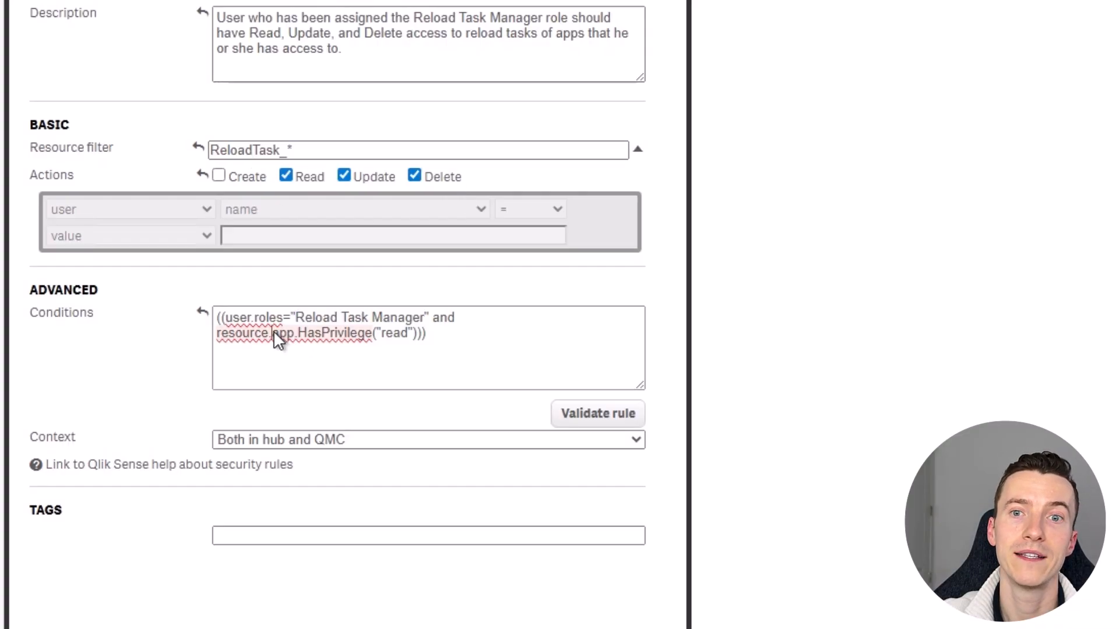
left_click_drag(349, 337, 425, 341)
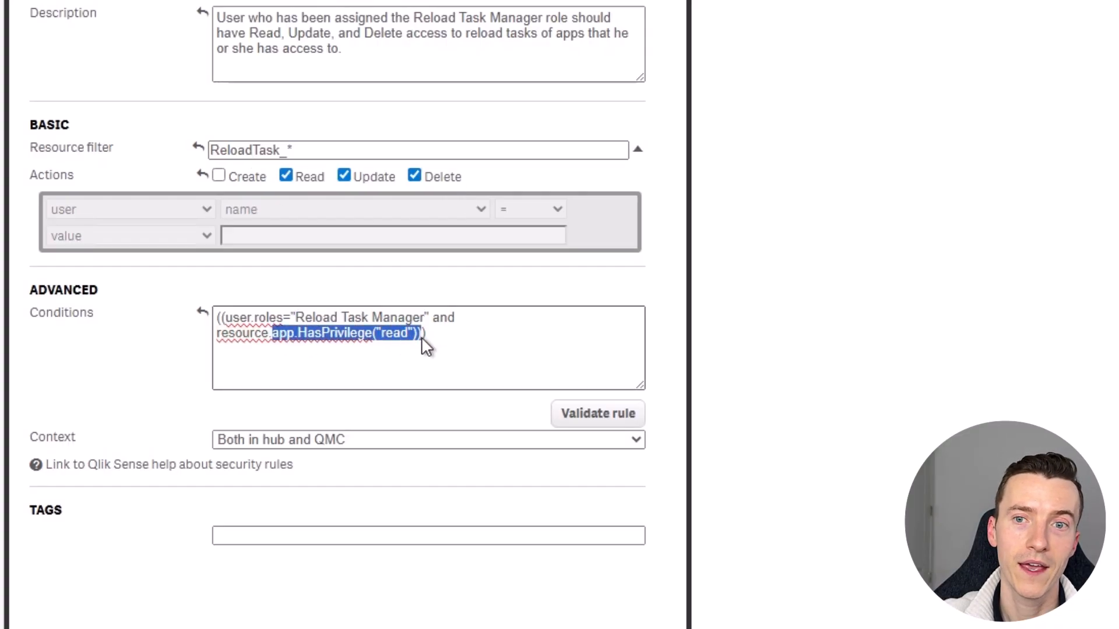
left_click(360, 444)
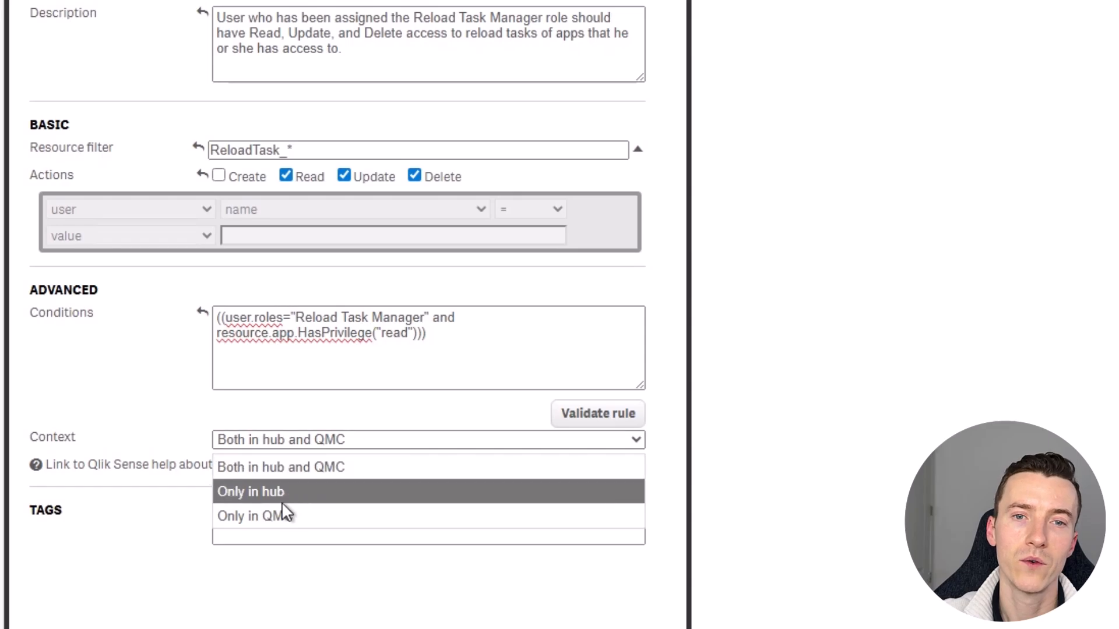
left_click(275, 515)
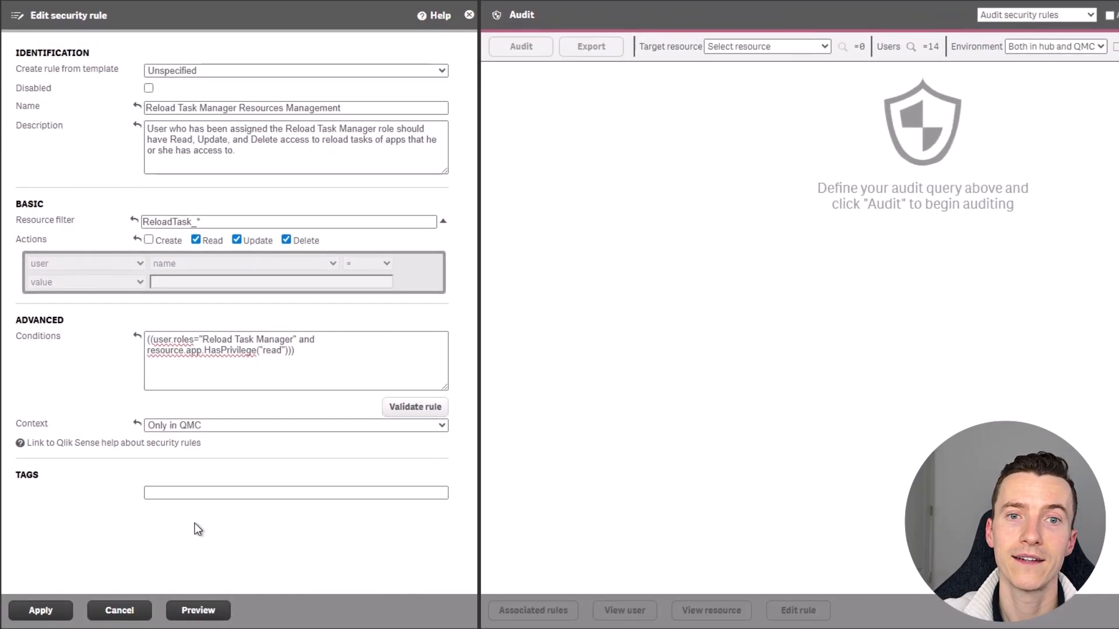
Preview the audit matrix for three reload tasks, transpose it, then save the rule.
left_click(197, 610)
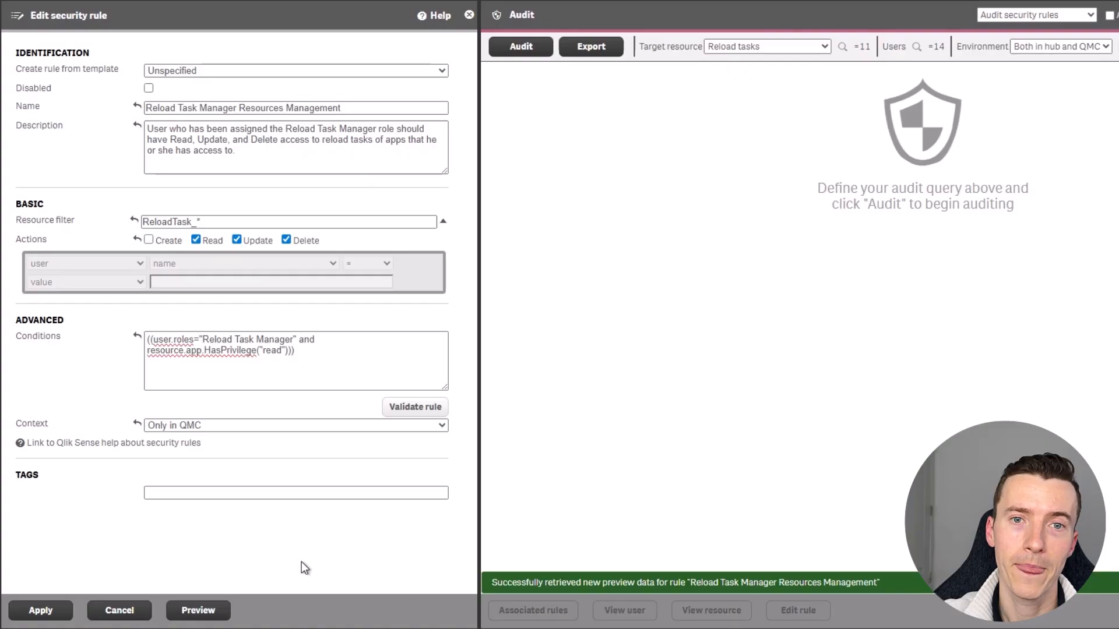
left_click(197, 610)
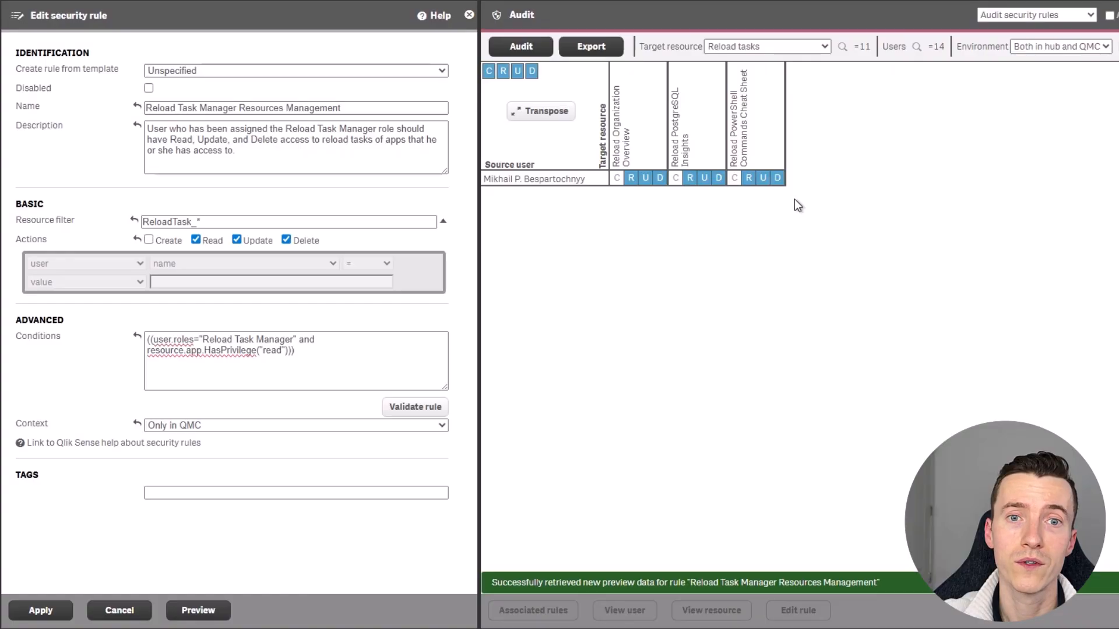
left_click(534, 111)
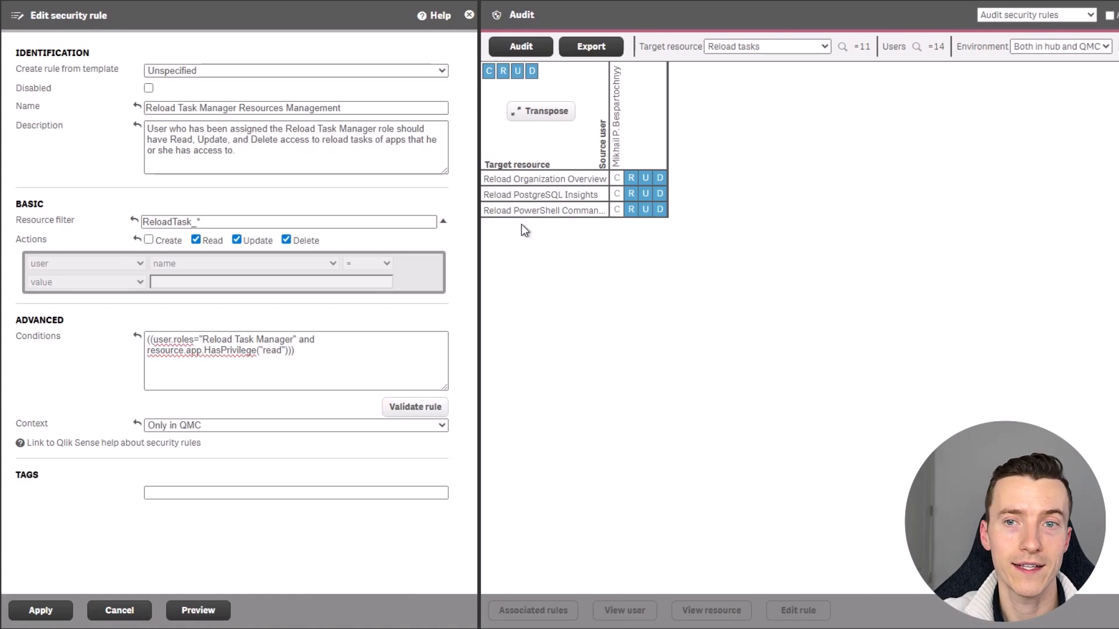
left_click(41, 610)
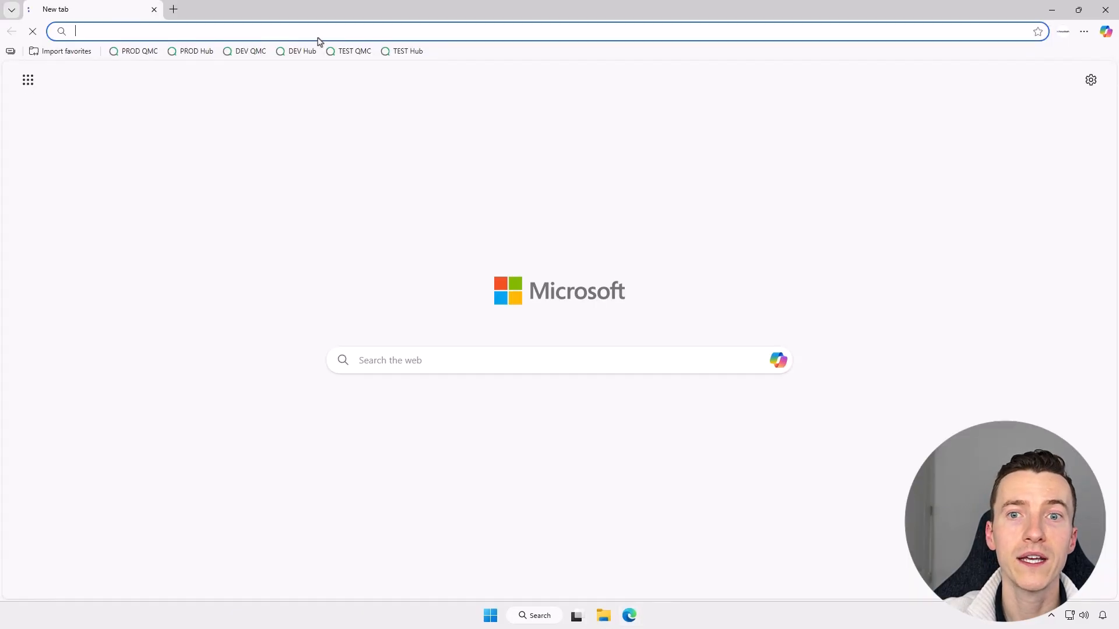
Open the TEST QMC in the new tab and go to its Tasks list.
left_click(352, 51)
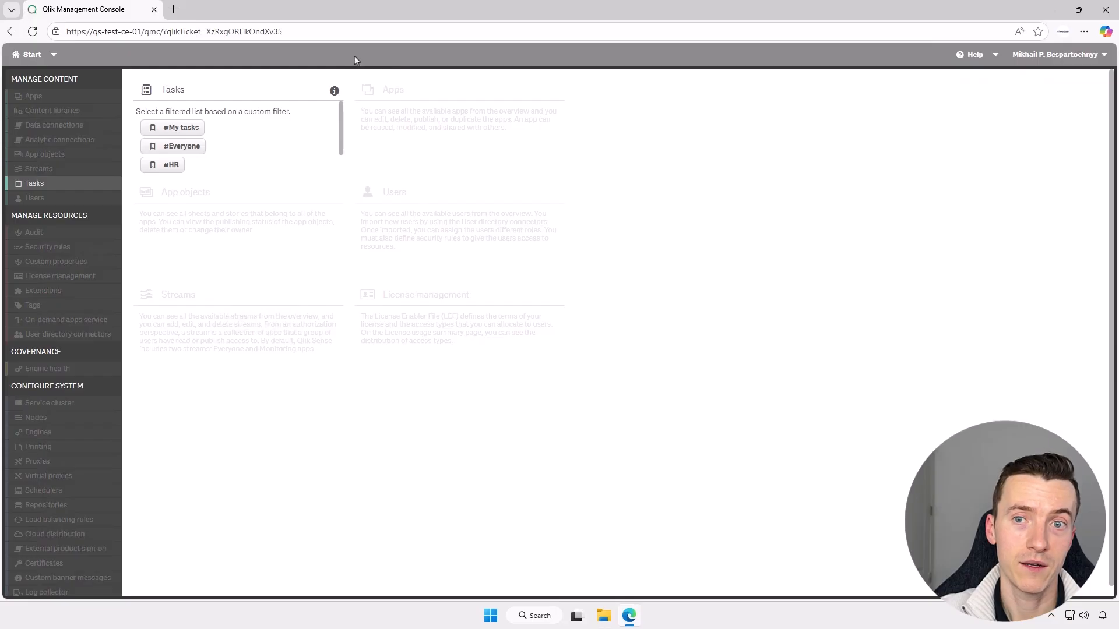
left_click(261, 141)
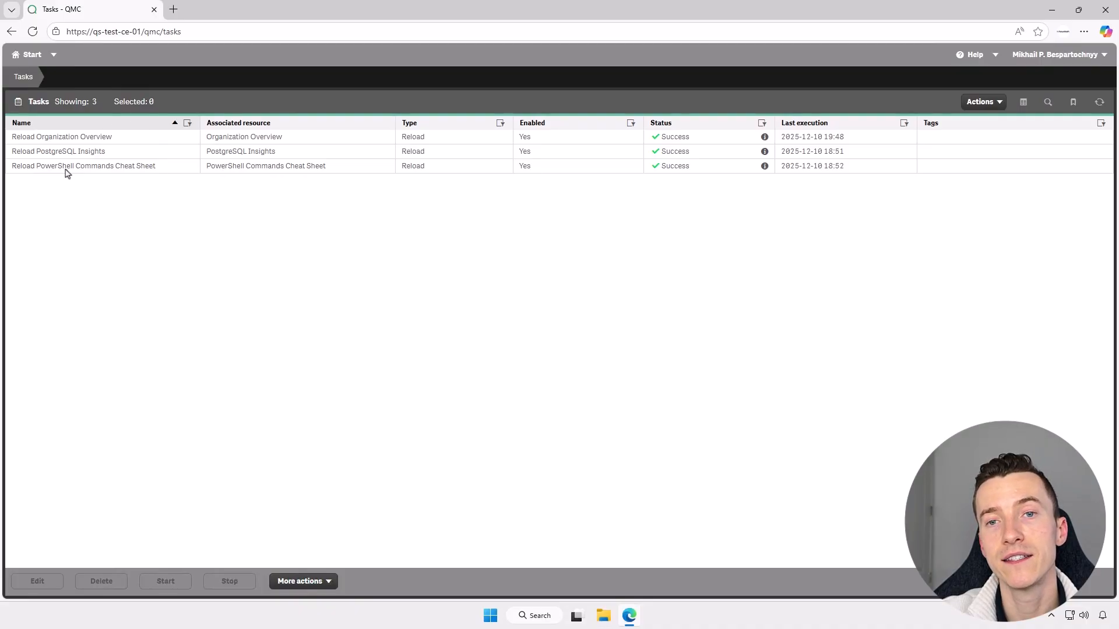
Rename the Reload Organization Overview task to Reload Organization Overviews and save it.
double_click(81, 139)
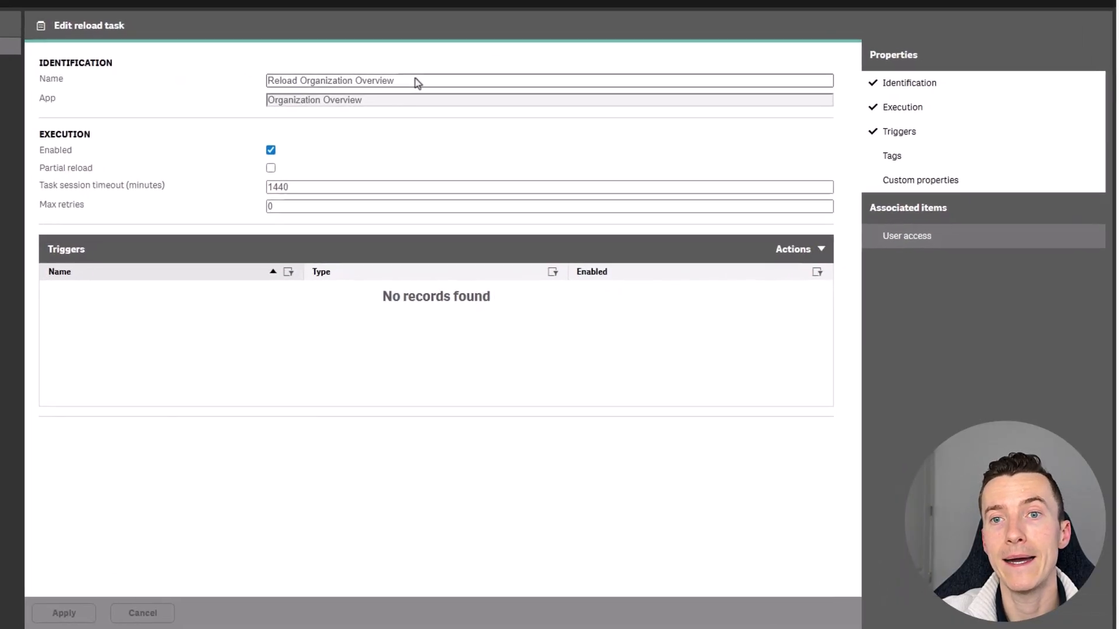
left_click(391, 80)
type("s")
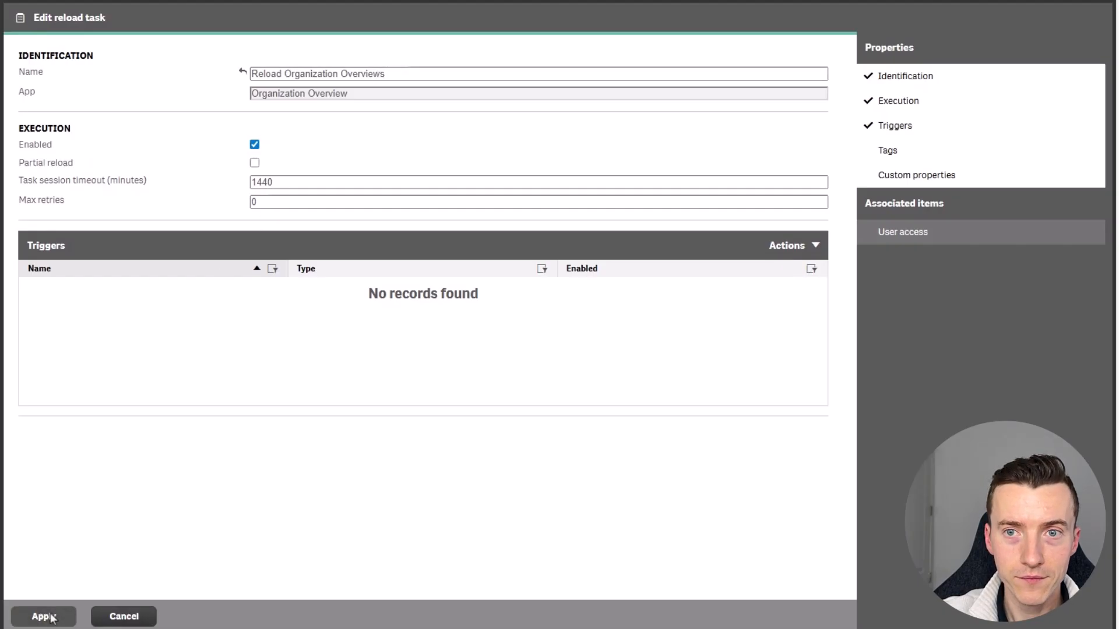
left_click(52, 618)
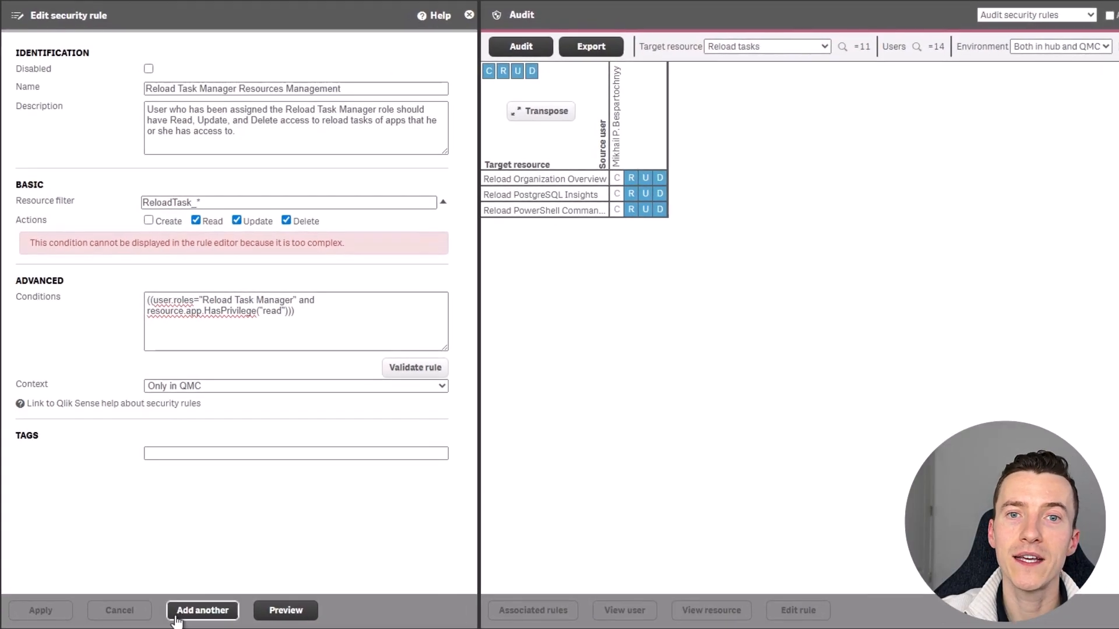
Start another rule named Reload Task Manager Task Triggers Access, with its description.
left_click(220, 622)
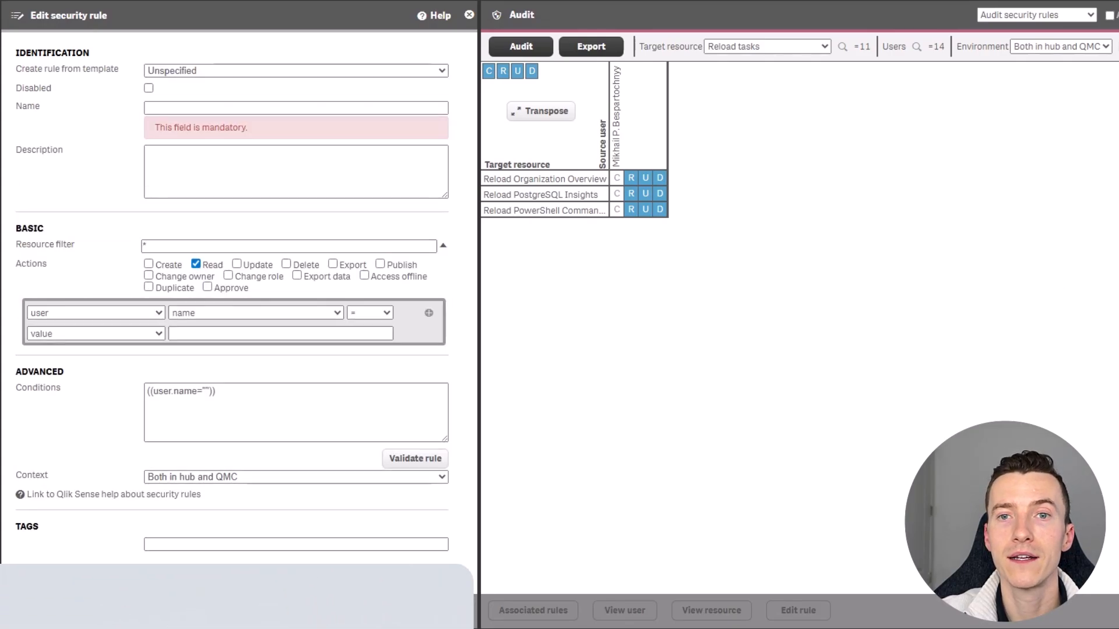
type("Reload Task Manager Task Triggers Access")
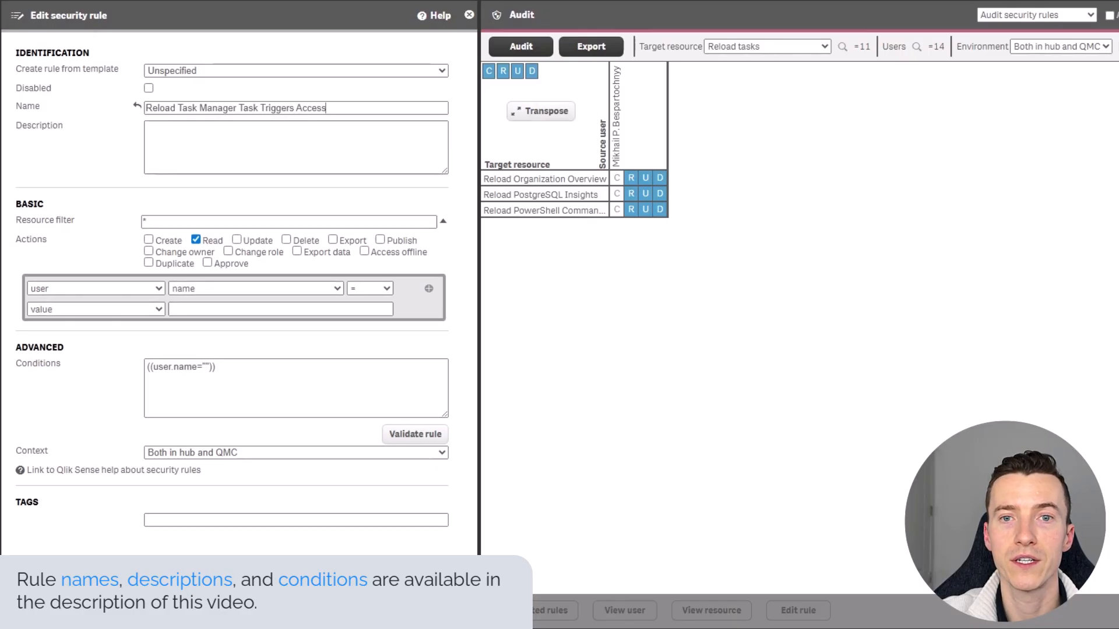
left_click(233, 145)
type("User who has been assigned the Reload Task Manager role should have Read-only access to reload task triggers.")
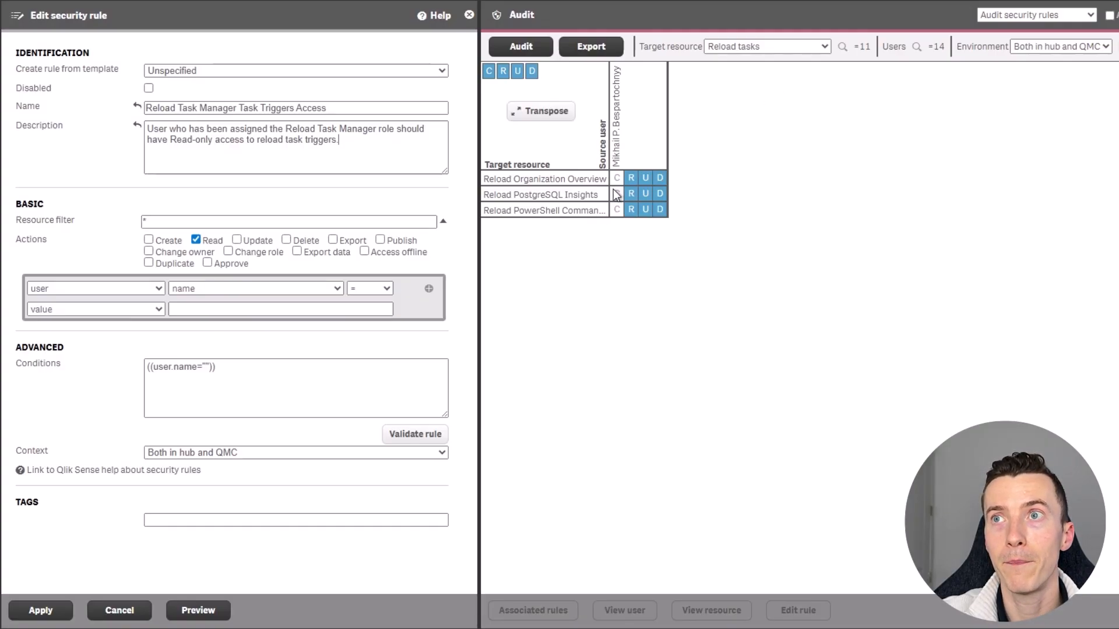
Replace the resource filter with CompositeEvent_*,SchemaEvent_*.
left_click(309, 223)
key("ctrl+a")
type("CompositeEvent_*,SchemaEvent_*")
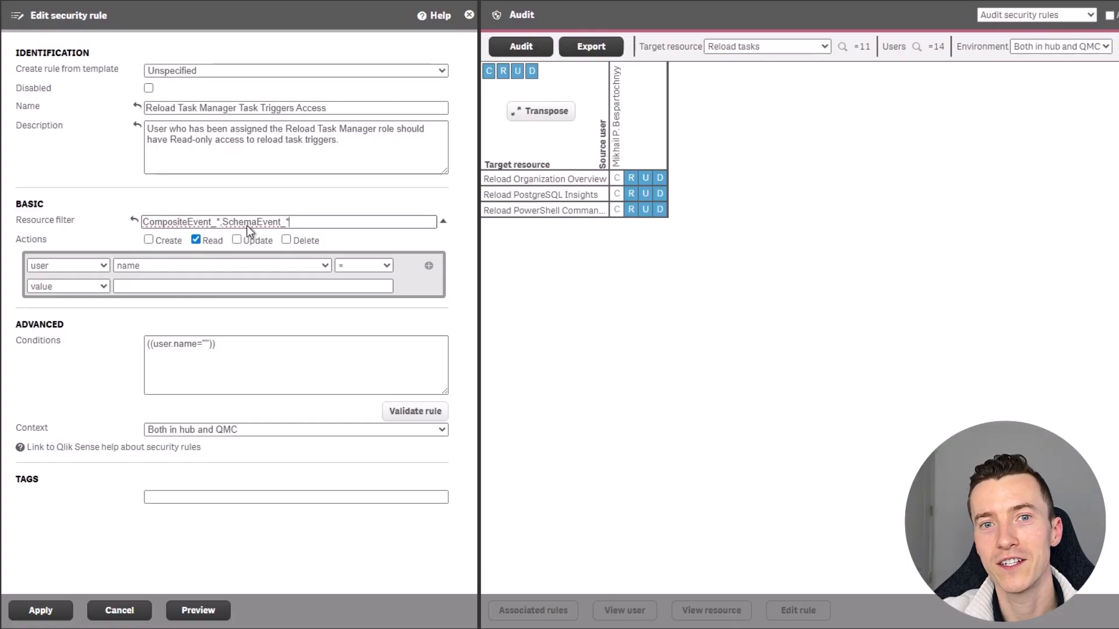
Grant Create, Update and Delete on task triggers to the Reload Task Manager role, Only in QMC, and preview.
left_click(149, 239)
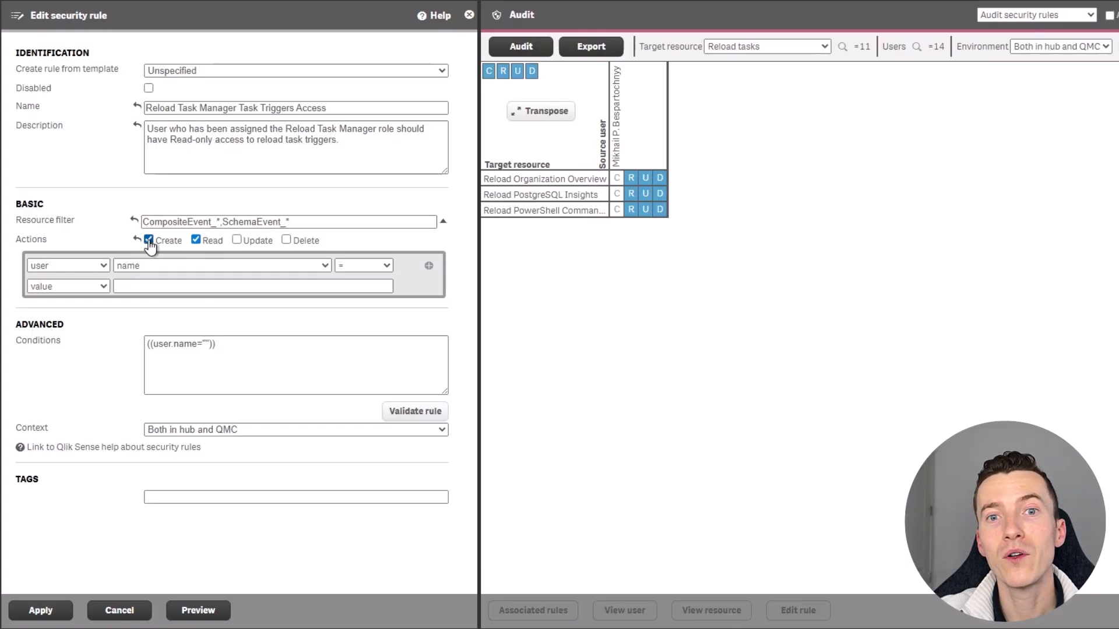
left_click(236, 240)
left_click(293, 241)
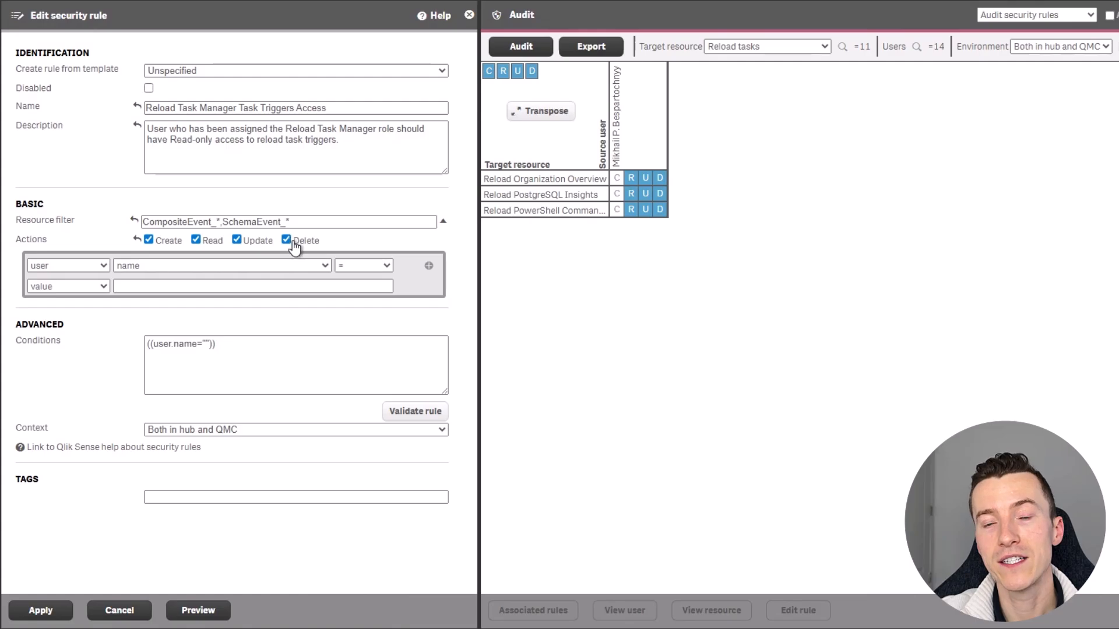
left_click(252, 266)
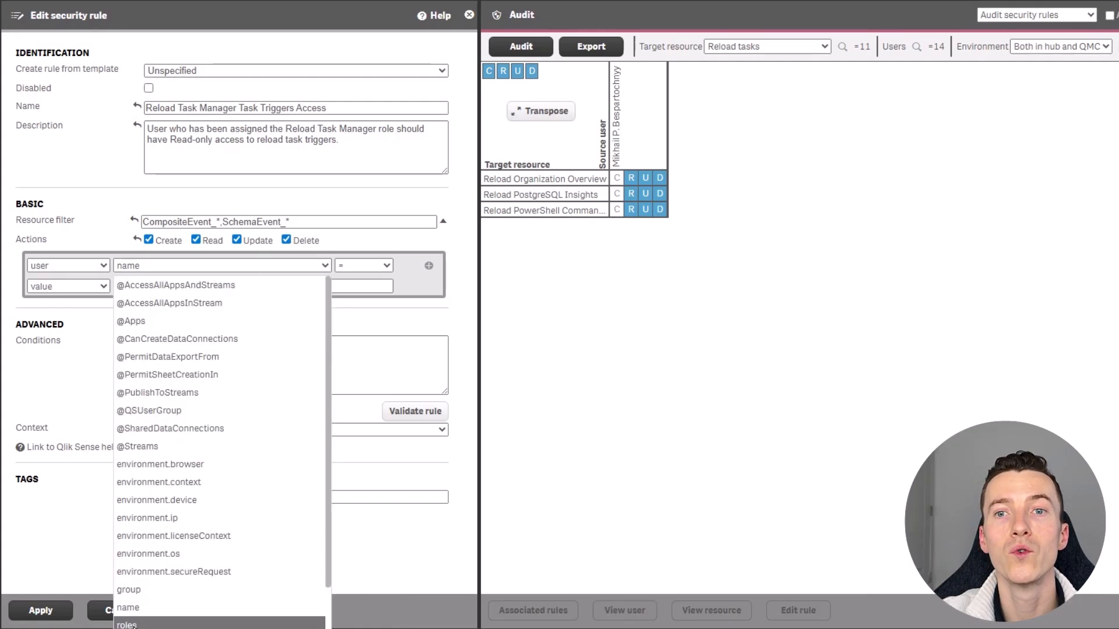
left_click(134, 624)
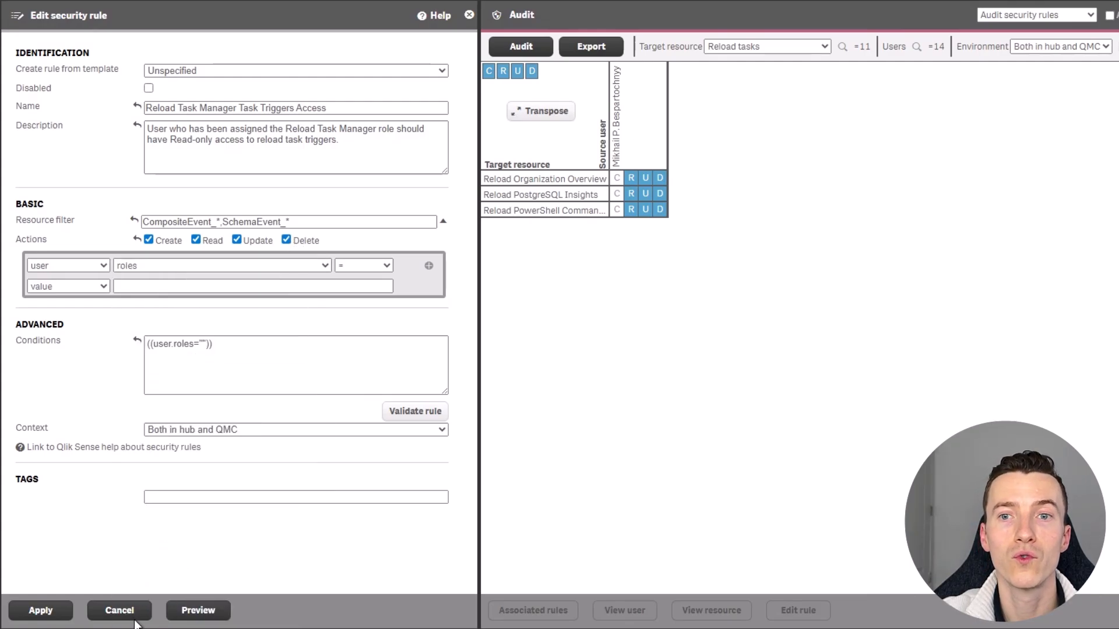
left_click(211, 288)
left_click(169, 419)
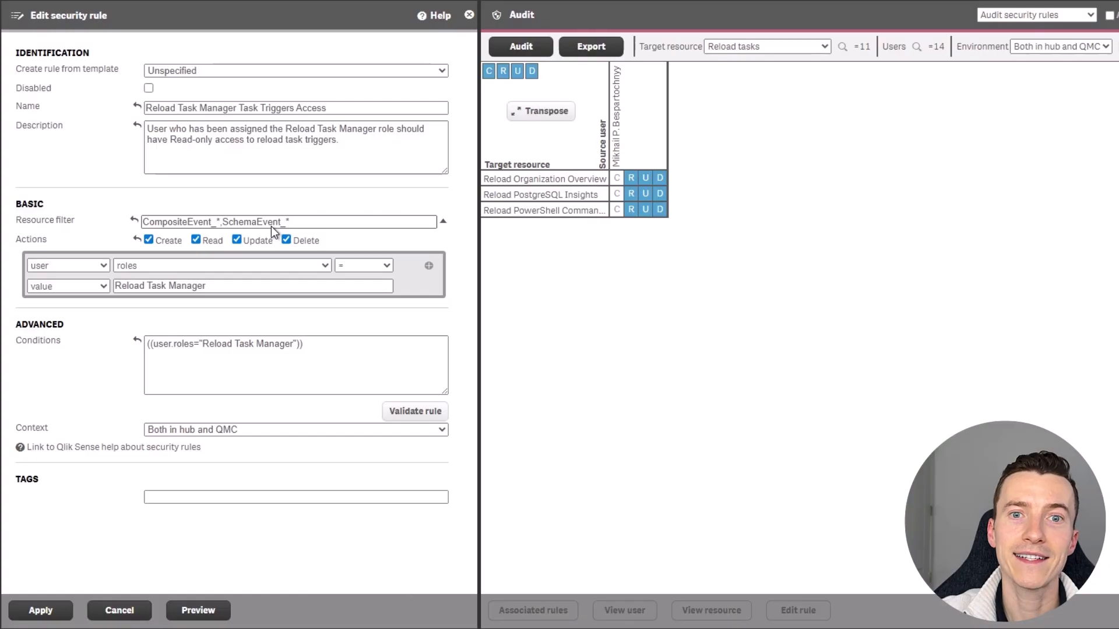
left_click(185, 432)
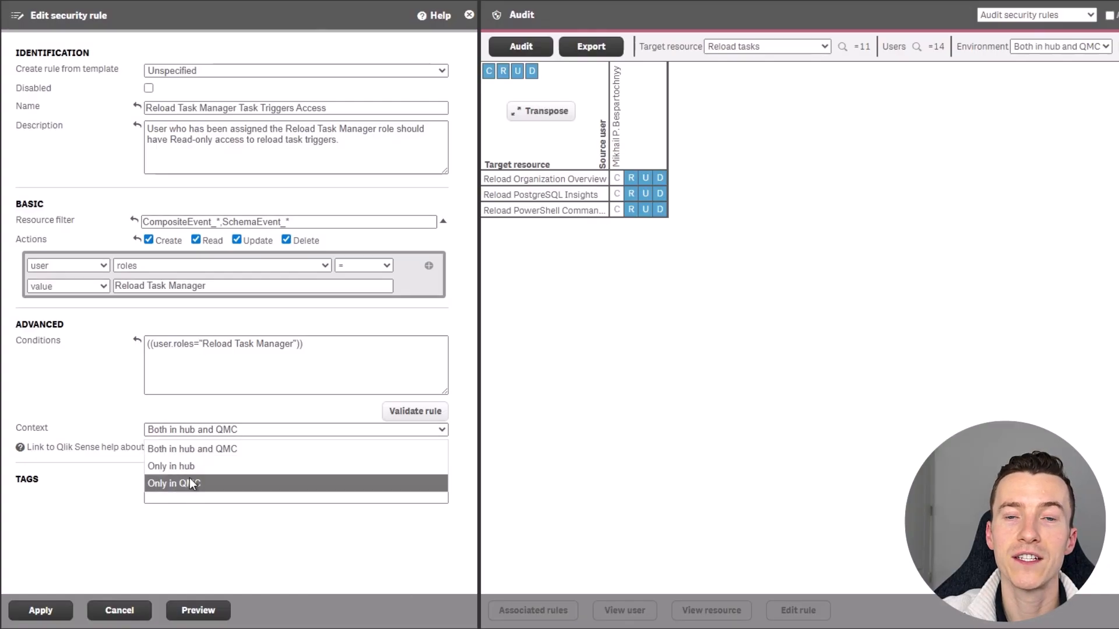
left_click(171, 484)
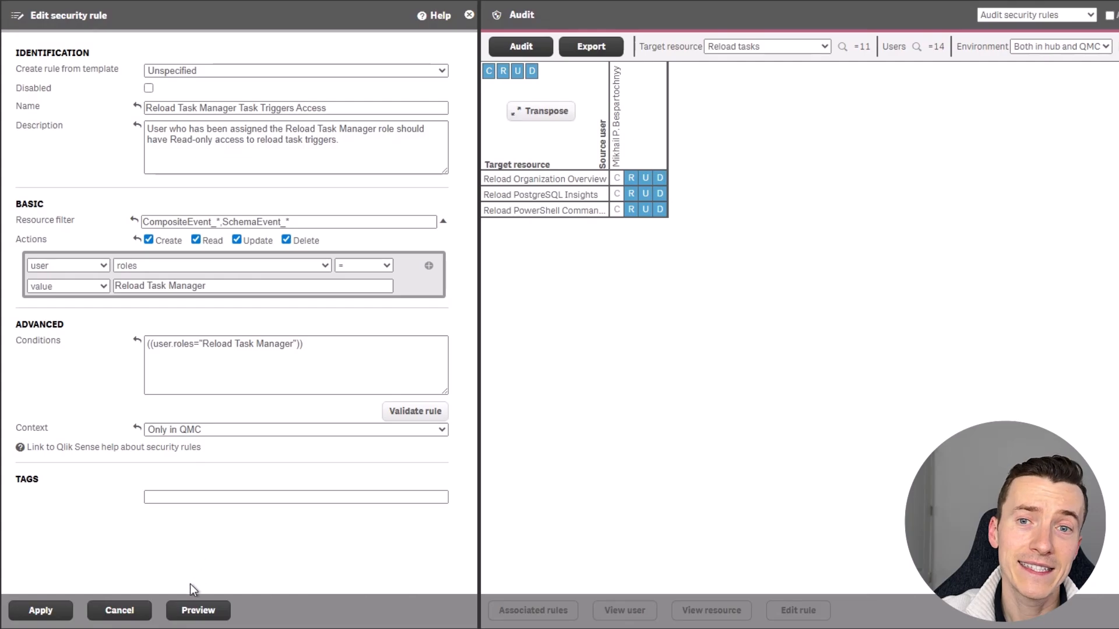
left_click(199, 613)
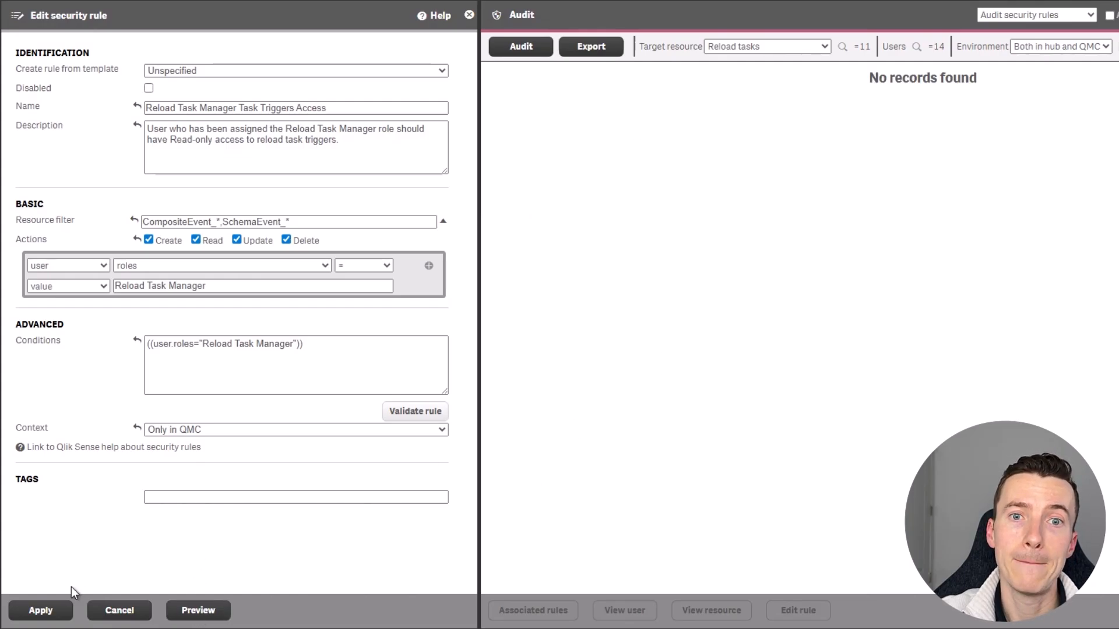
Save the triggers rule, then open and discard the Hourly Organization Overview Schema trigger and return to Tasks.
left_click(47, 613)
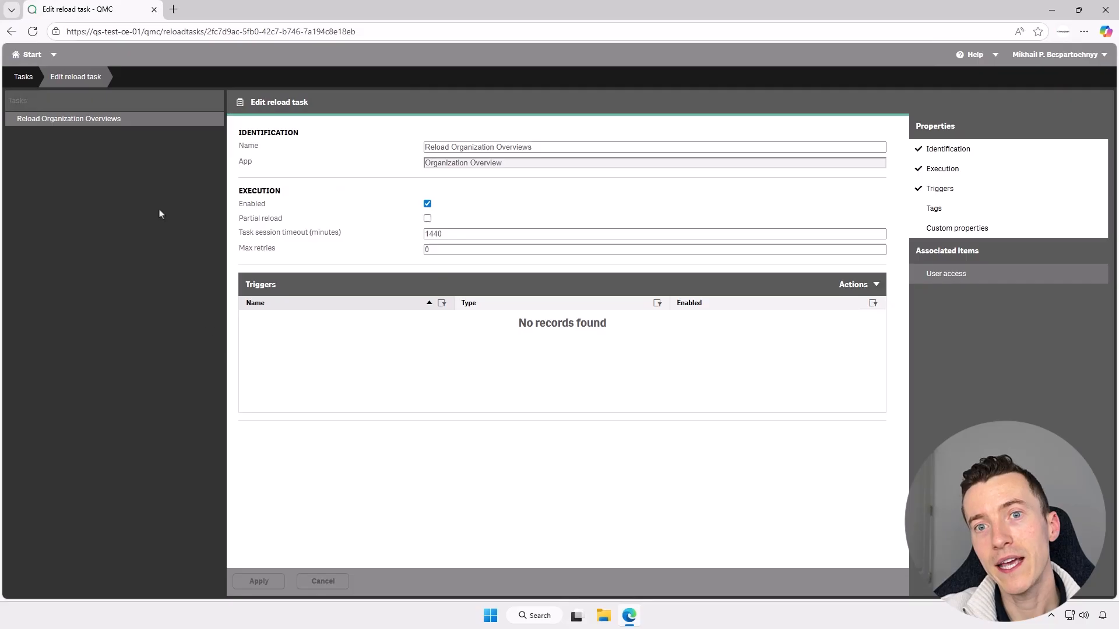
left_click(33, 32)
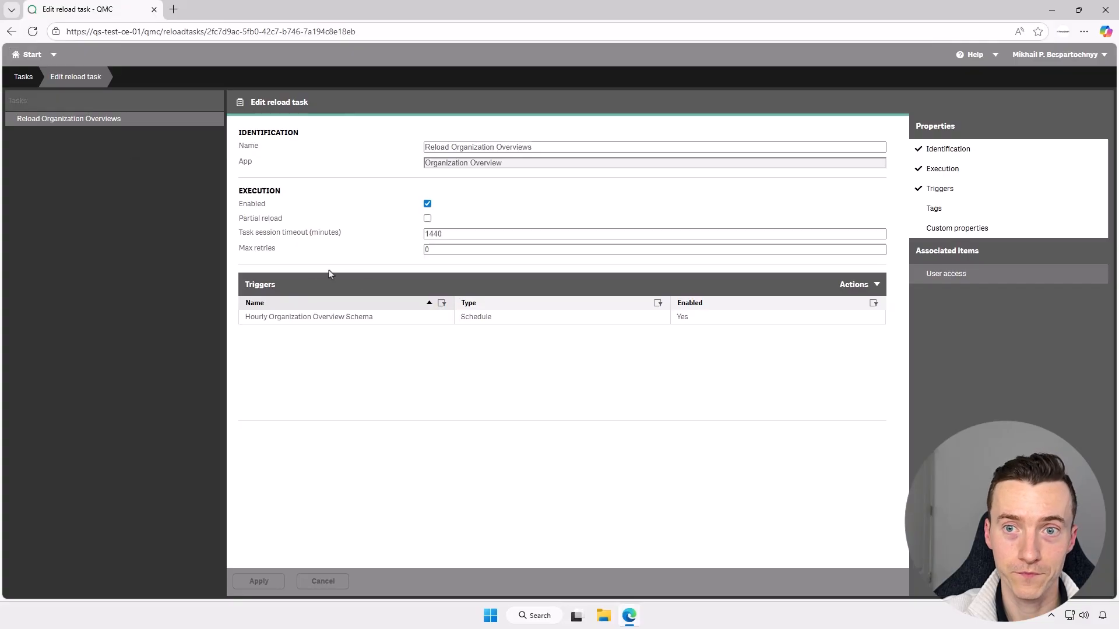
double_click(340, 319)
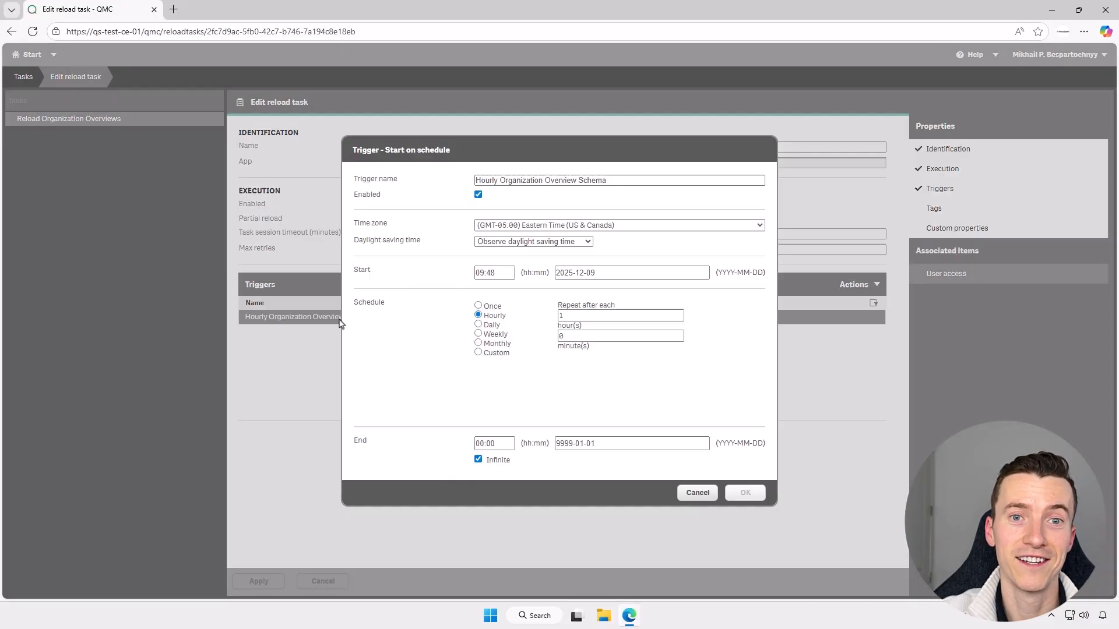
left_click(697, 493)
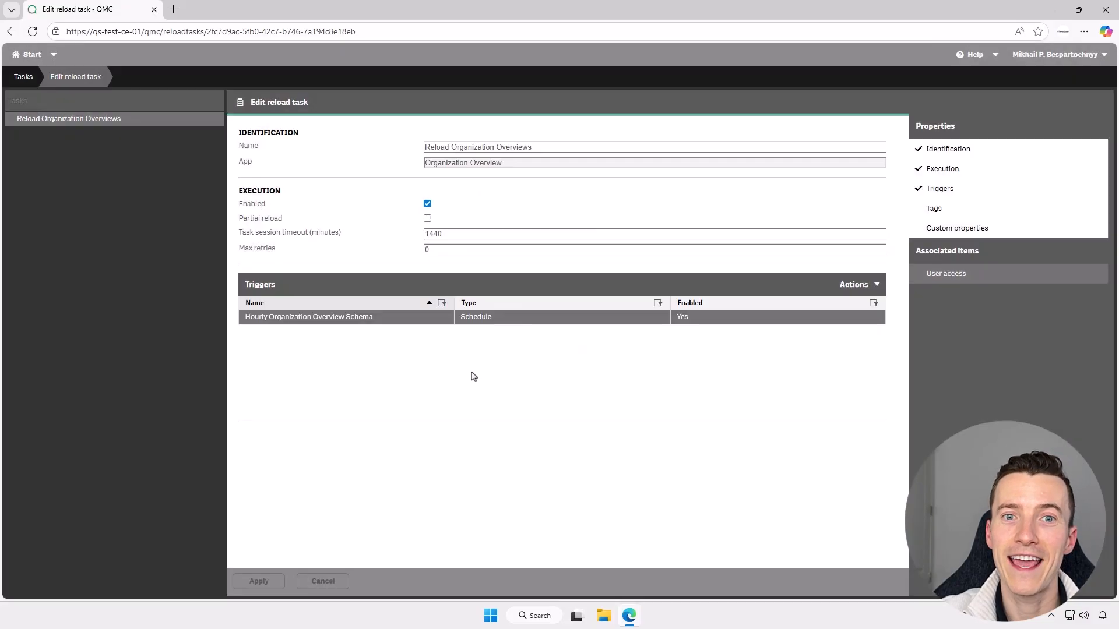
left_click(32, 78)
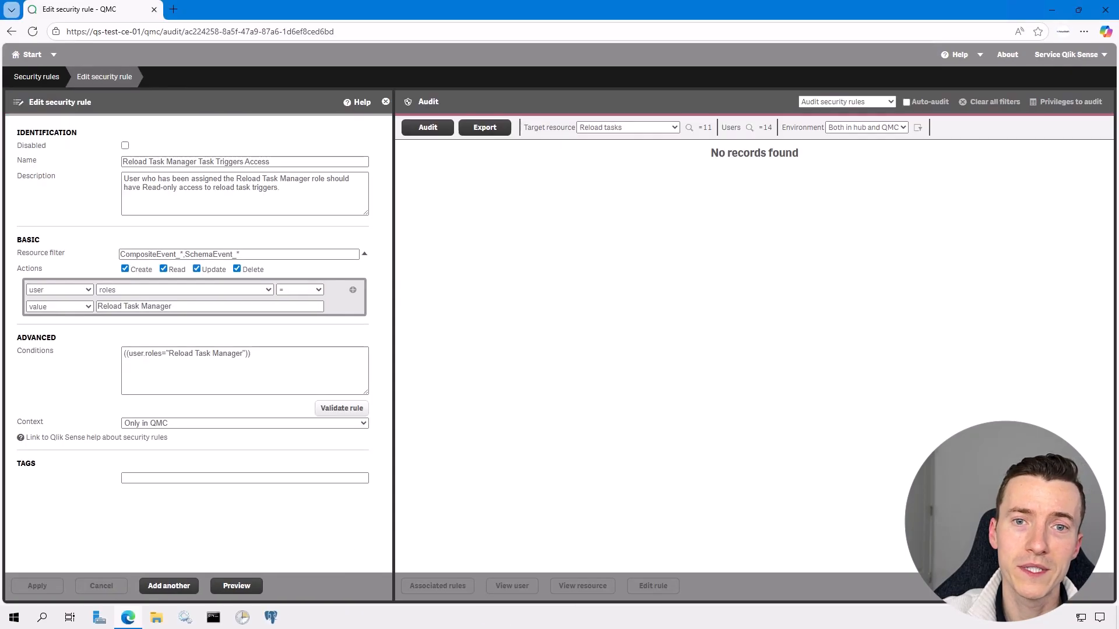
Add the Create action to the Reload Task Manager Resources Management rule and apply it.
left_click(37, 77)
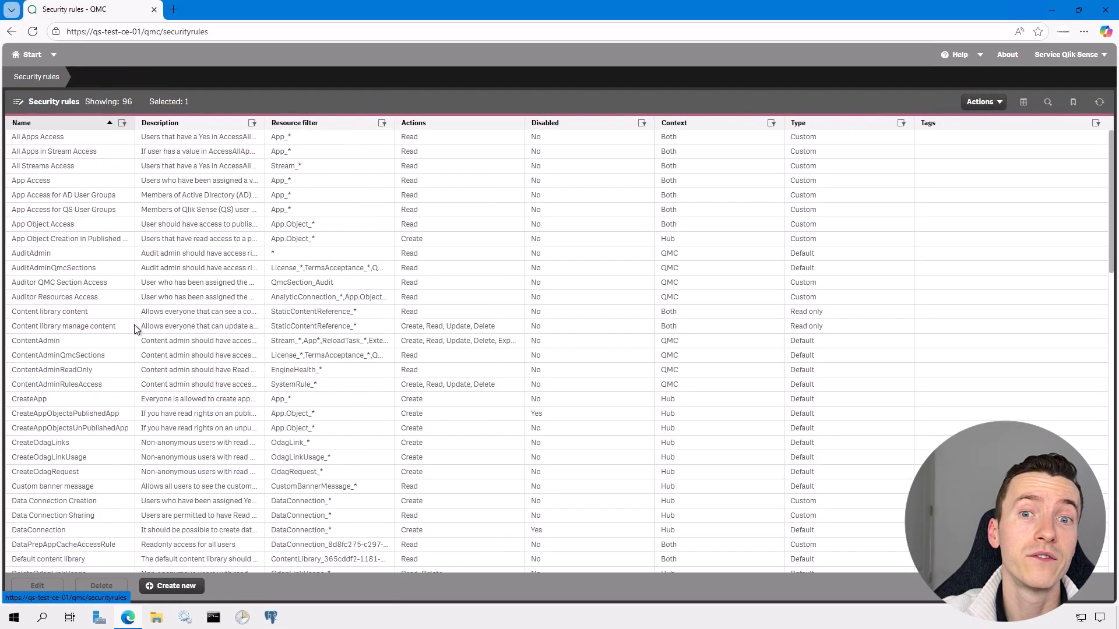
scroll(134, 330, "down", 10)
double_click(47, 553)
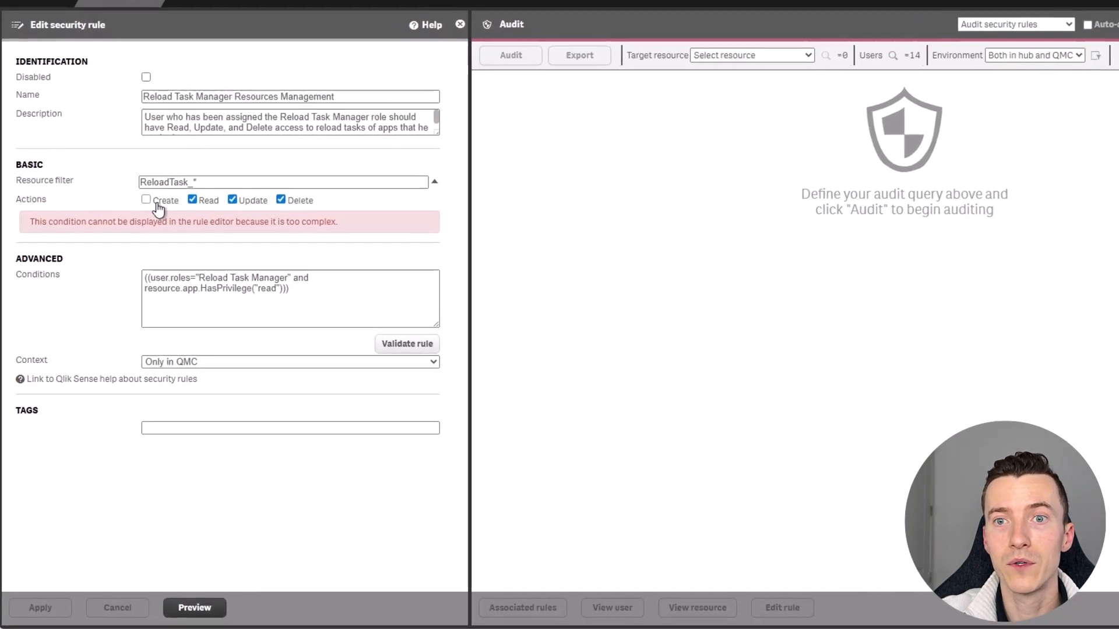
left_click(125, 247)
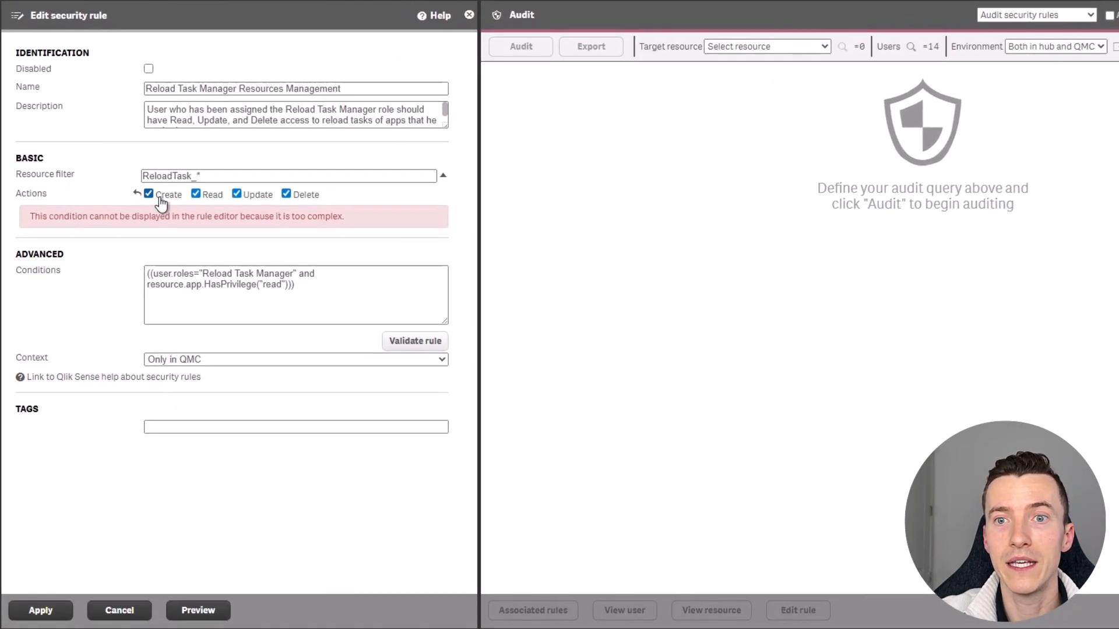
left_click(42, 616)
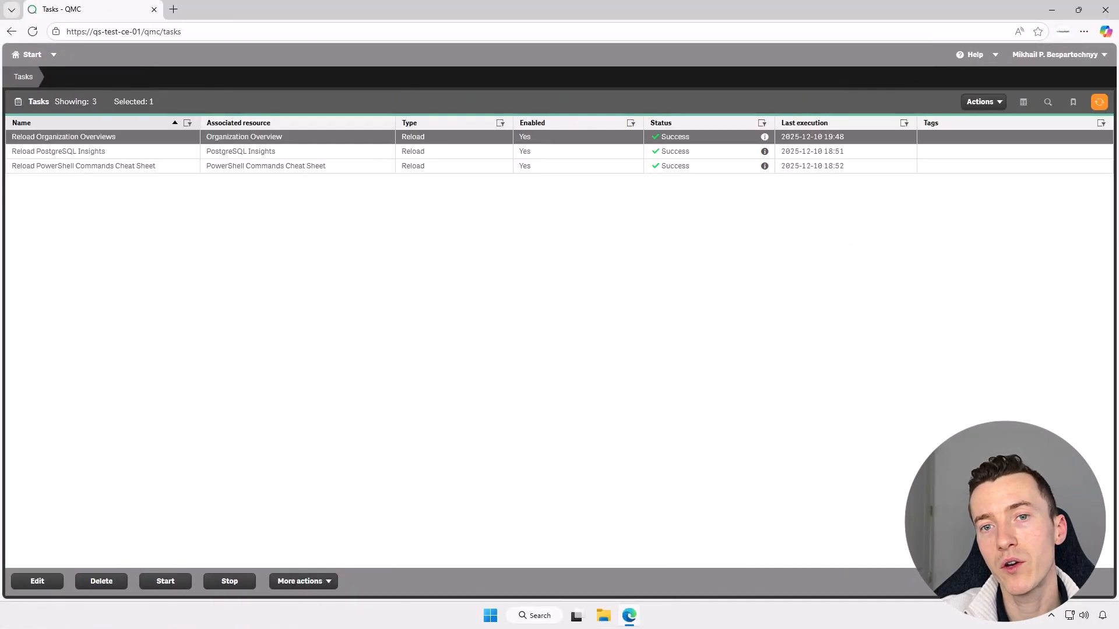
Reopen the QMC in a fresh Edge window via the TEST QMC bookmark and select Reload Organization Overviews.
left_click(153, 9)
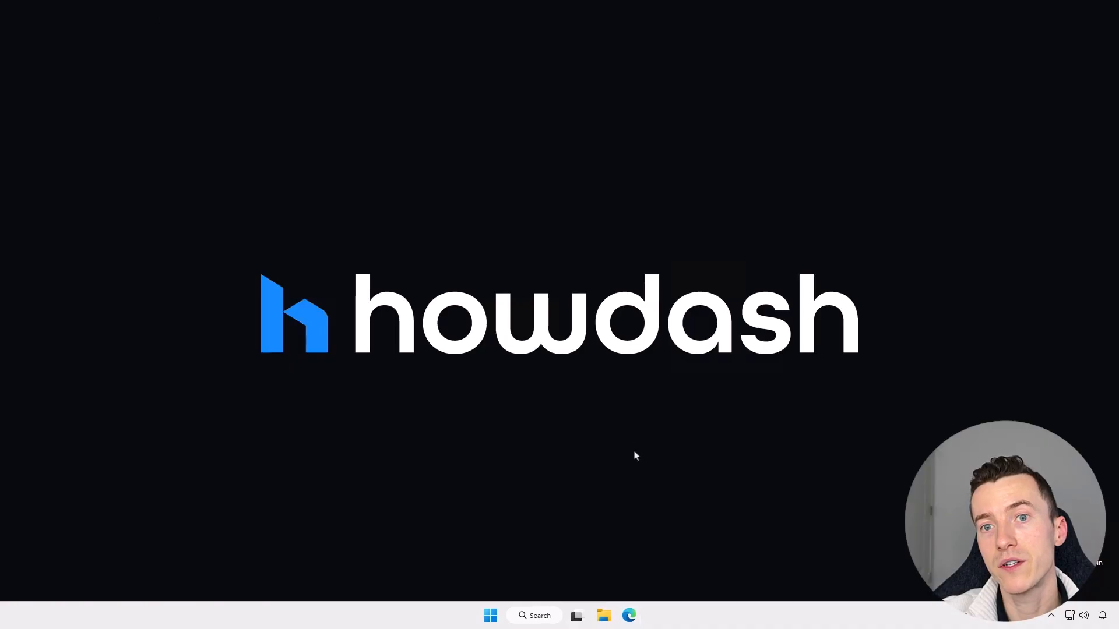
left_click(630, 616)
left_click(350, 51)
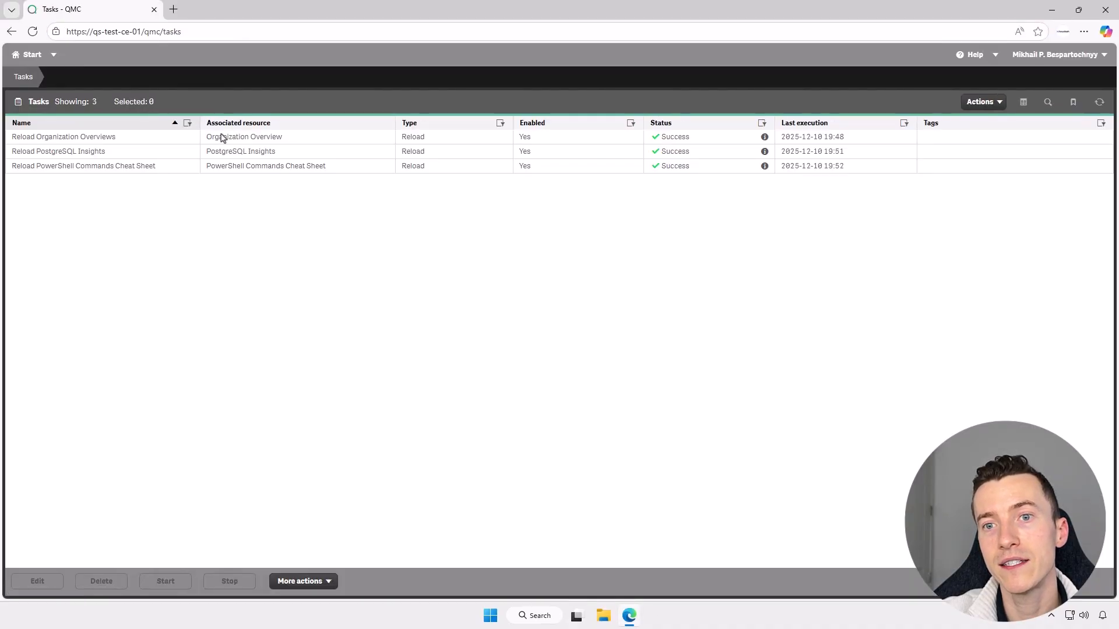
left_click(185, 138)
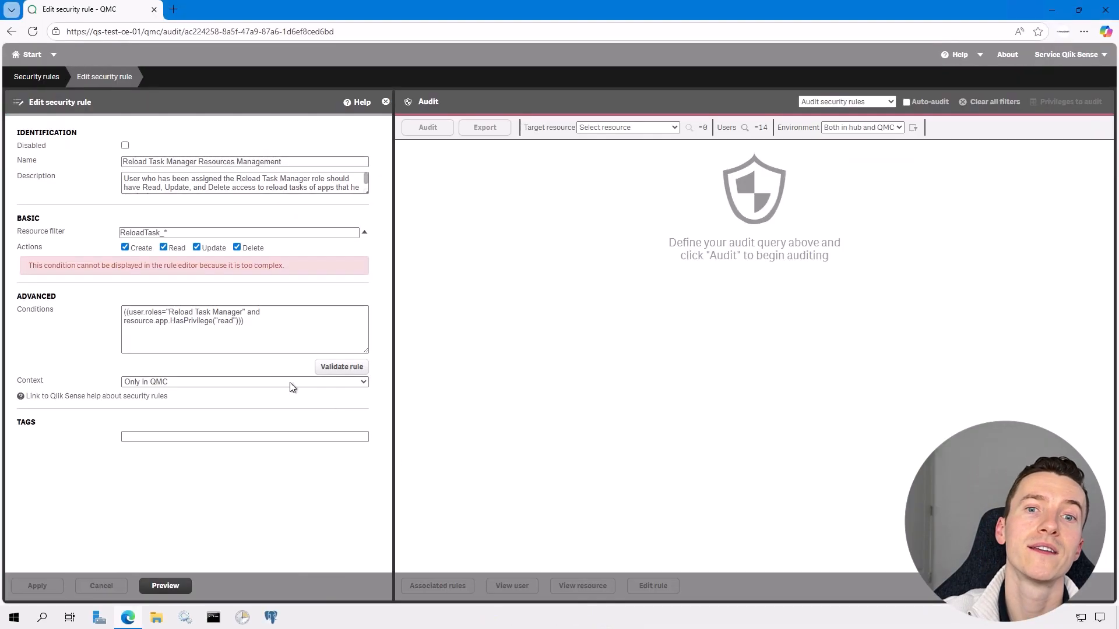
left_click(160, 319)
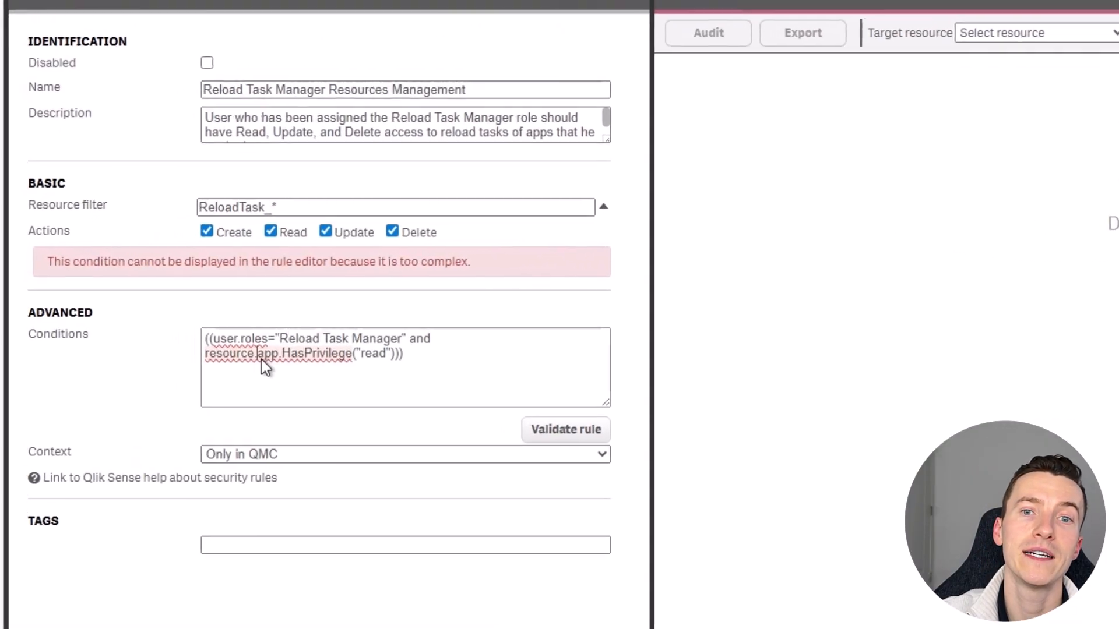
left_click_drag(261, 359, 418, 358)
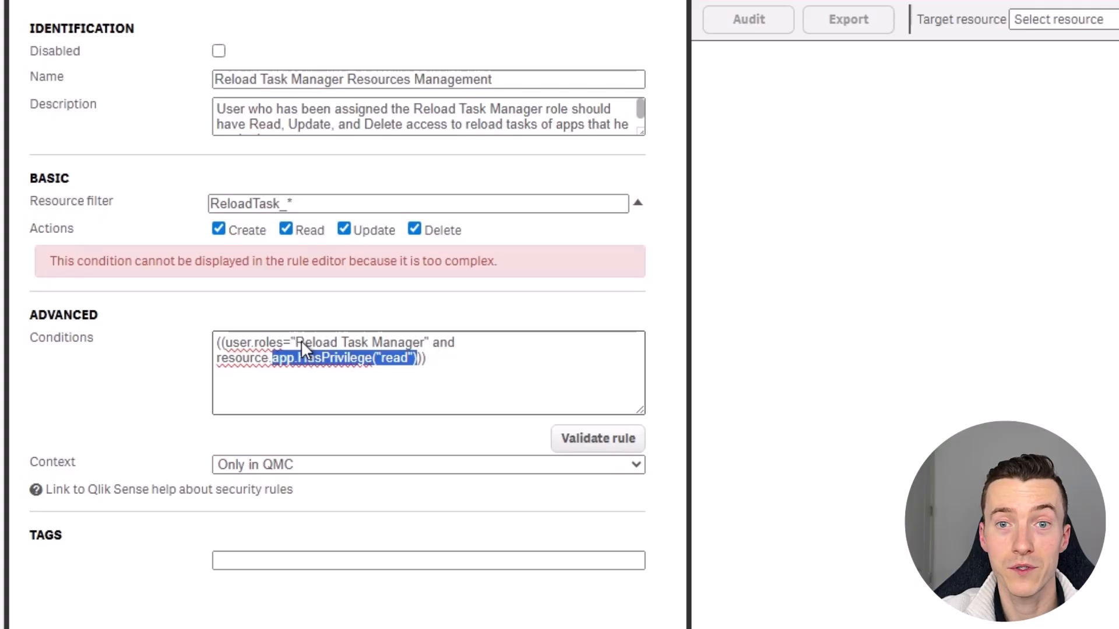
left_click_drag(272, 358, 298, 358)
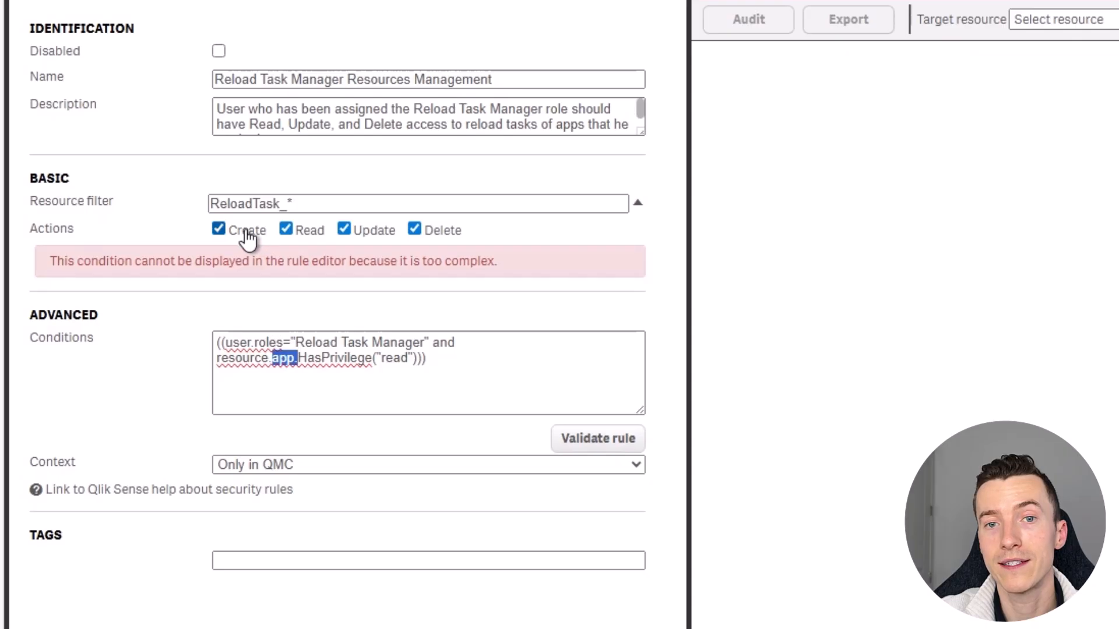
right_click(282, 356)
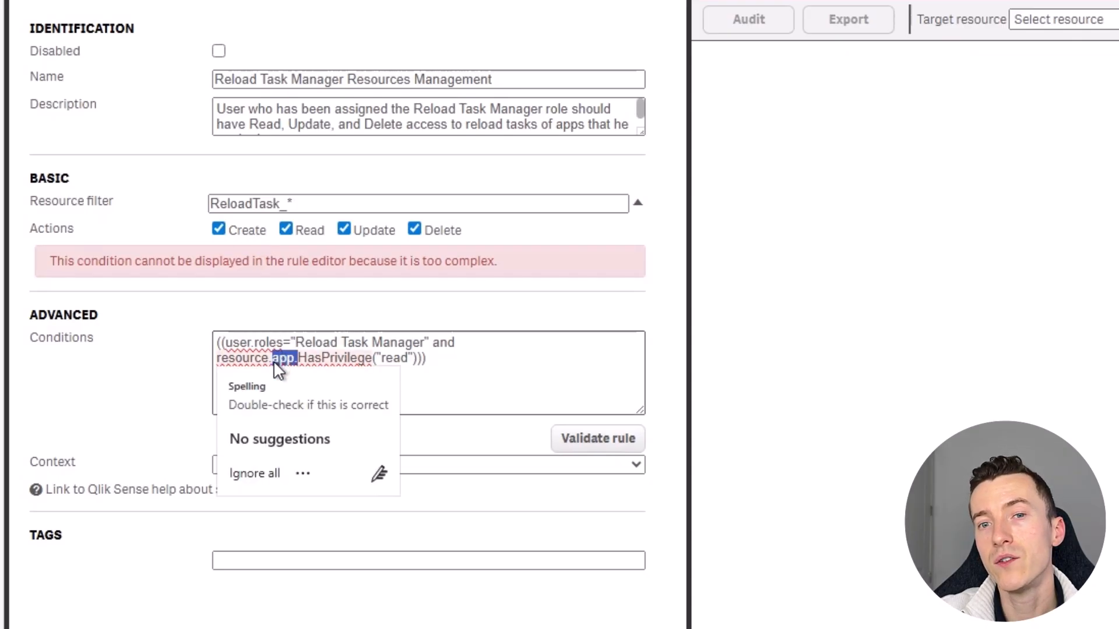
left_click(272, 362)
left_click_drag(273, 363, 386, 361)
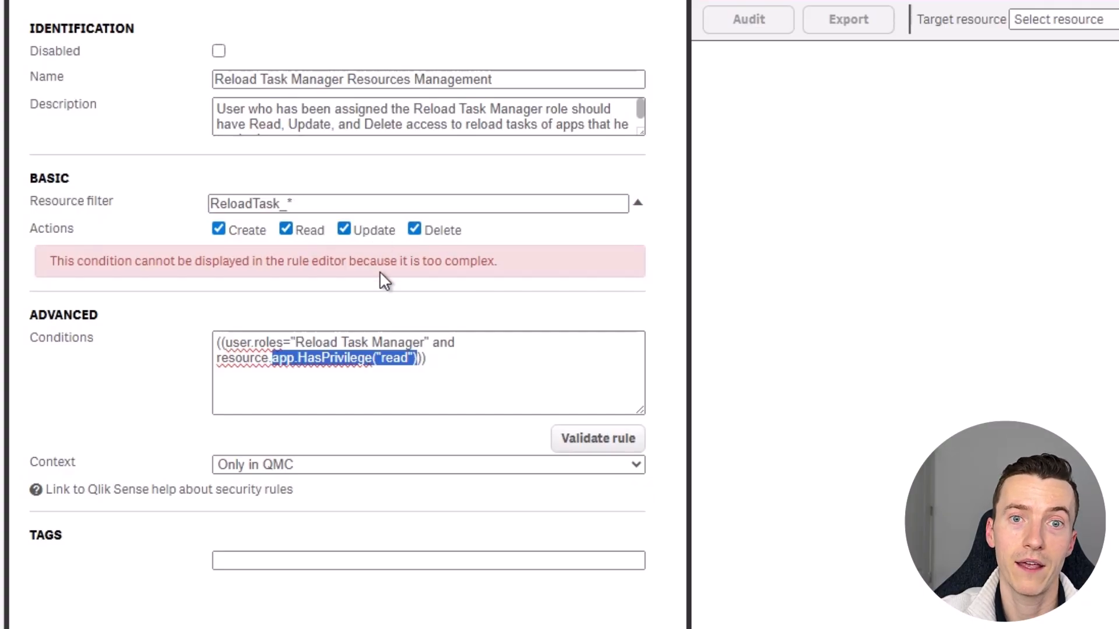
Remove Create from the Resources Management rule and save it.
left_click(219, 229)
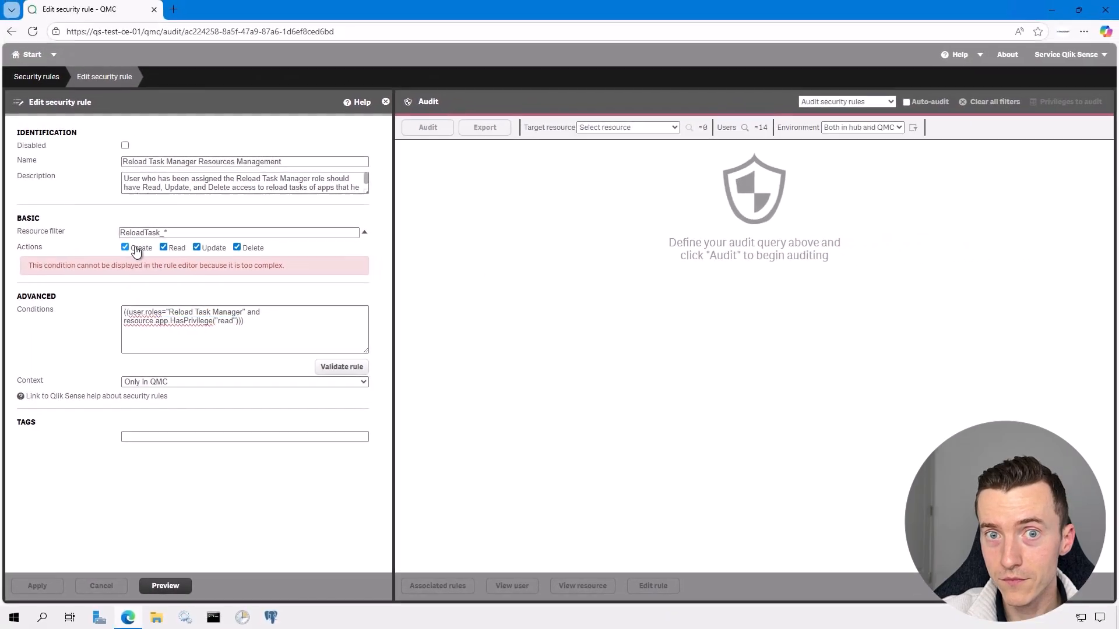
left_click(38, 586)
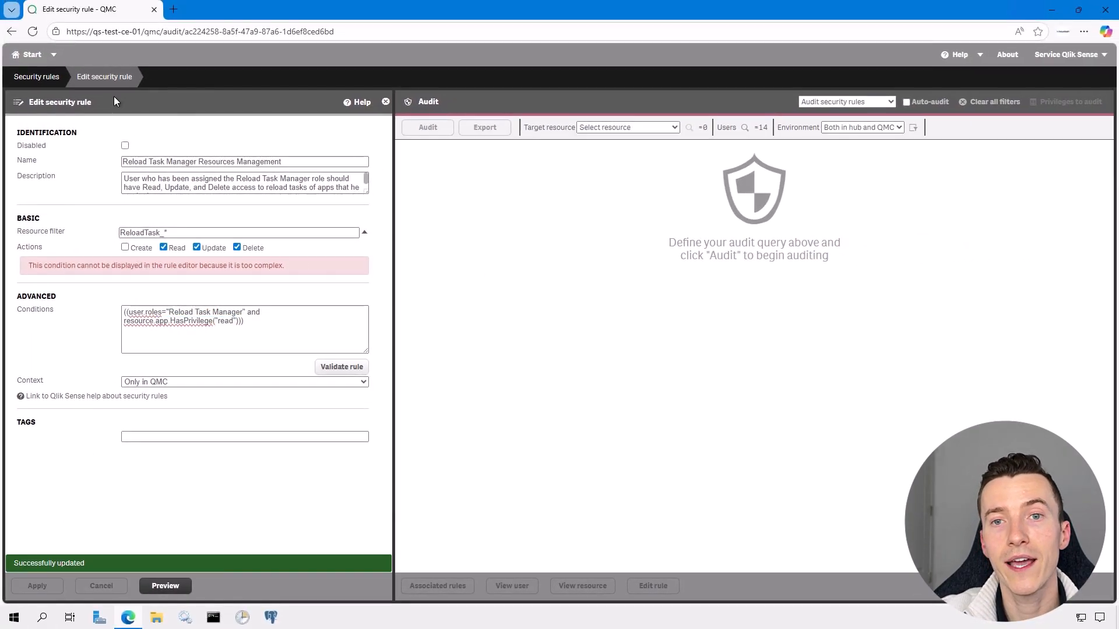
left_click(55, 81)
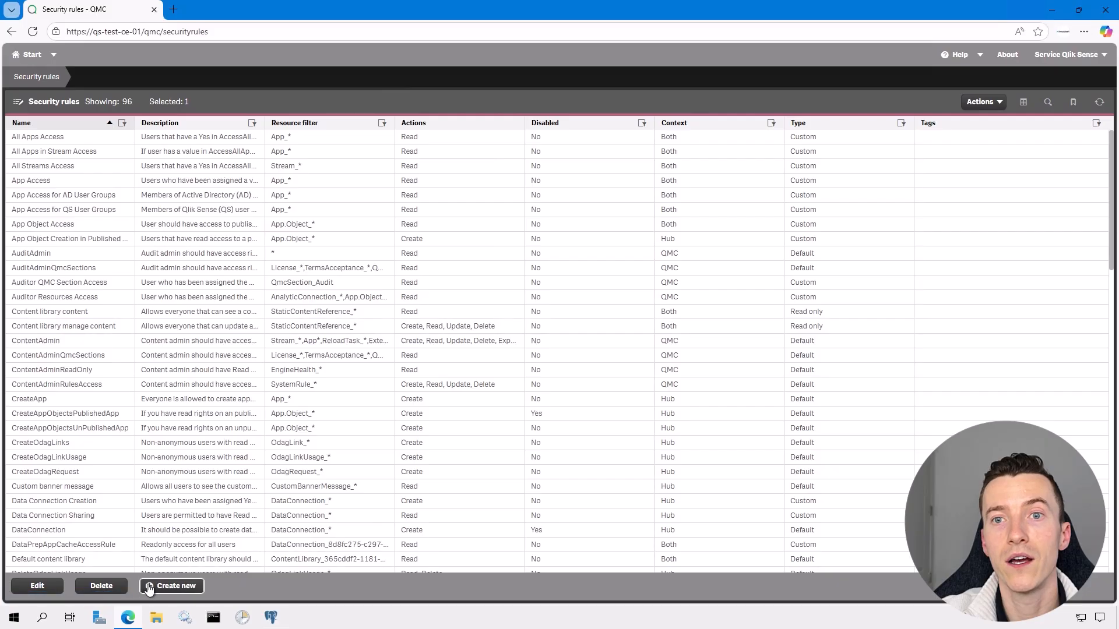
left_click(168, 585)
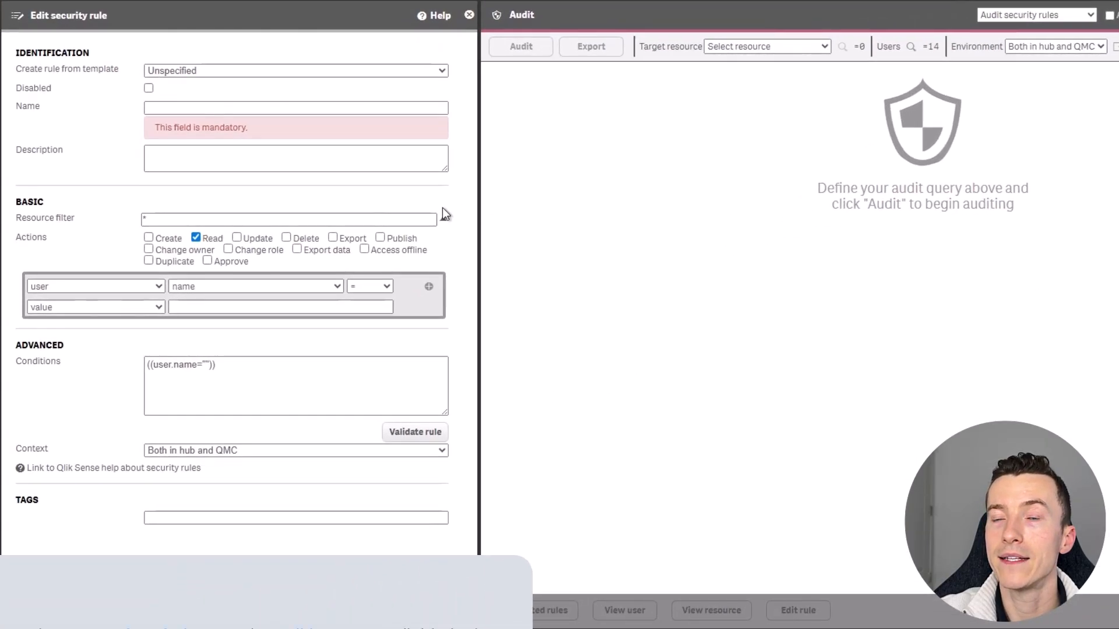
Name the new rule 'Reload Task Manager Resources Creation' and paste in its description.
left_click(390, 108)
type("Reload Task Manager Resources Creation")
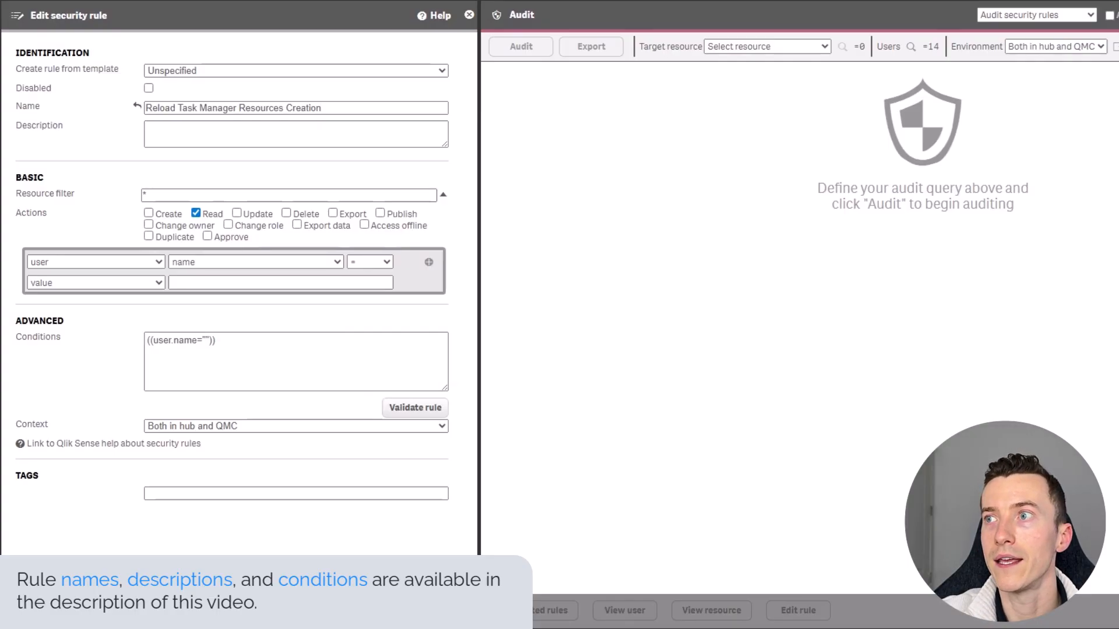
left_click(223, 123)
type("User who has been assigned the Reload Task Manager role should have permission to create reload tasks.")
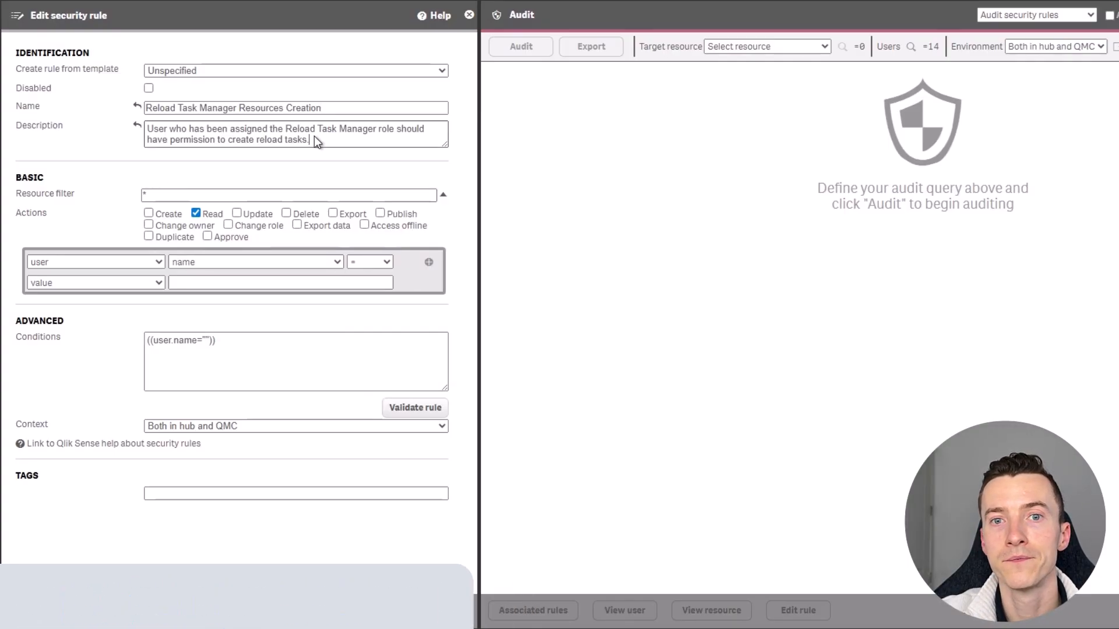
left_click_drag(444, 145, 445, 154)
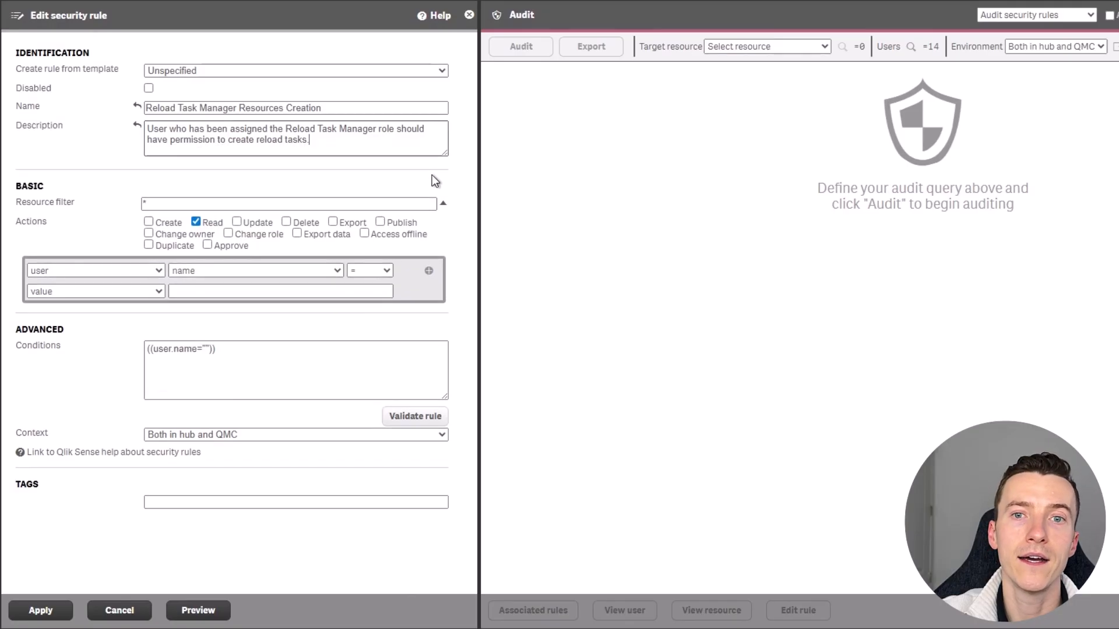
Set the resource filter to Reload tasks with only the Create action.
left_click(430, 204)
key("BackSpace")
left_click(443, 203)
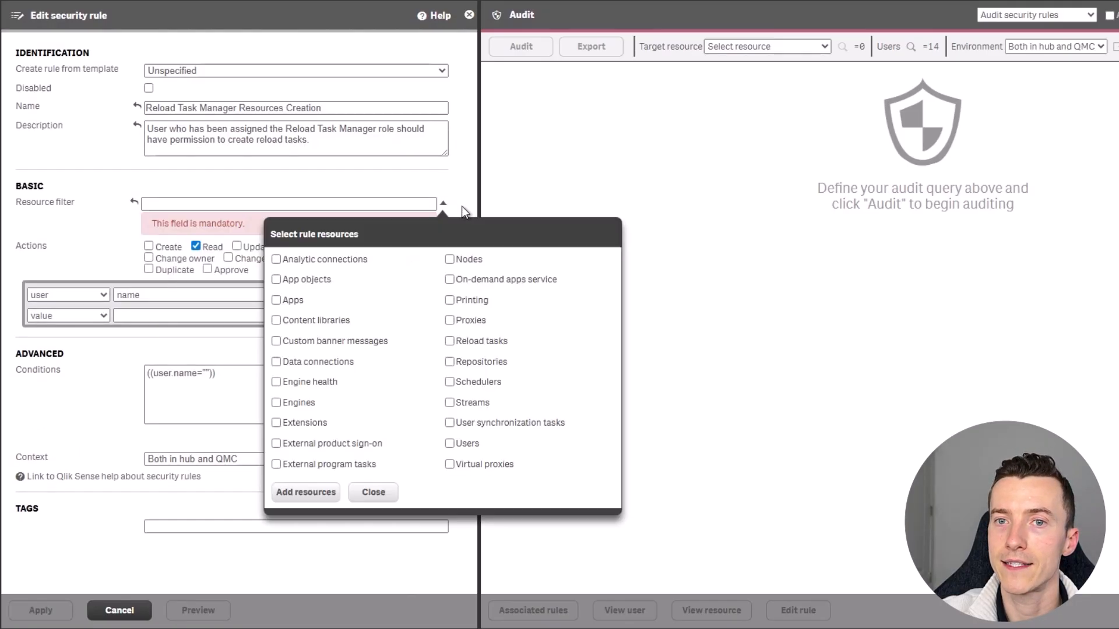
left_click(497, 348)
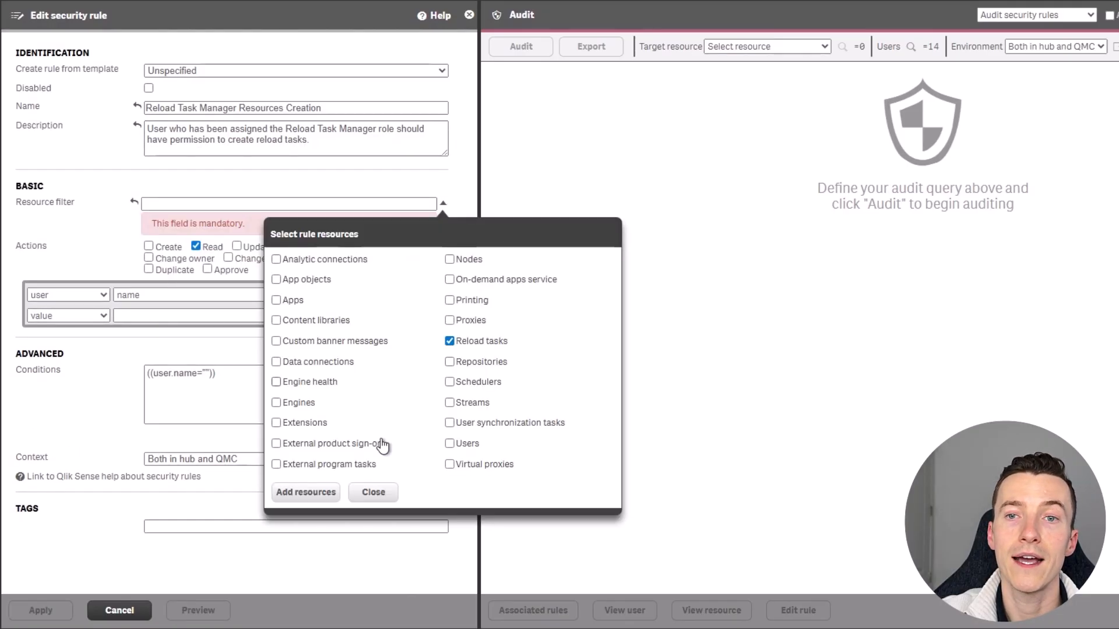
left_click(303, 493)
left_click(158, 224)
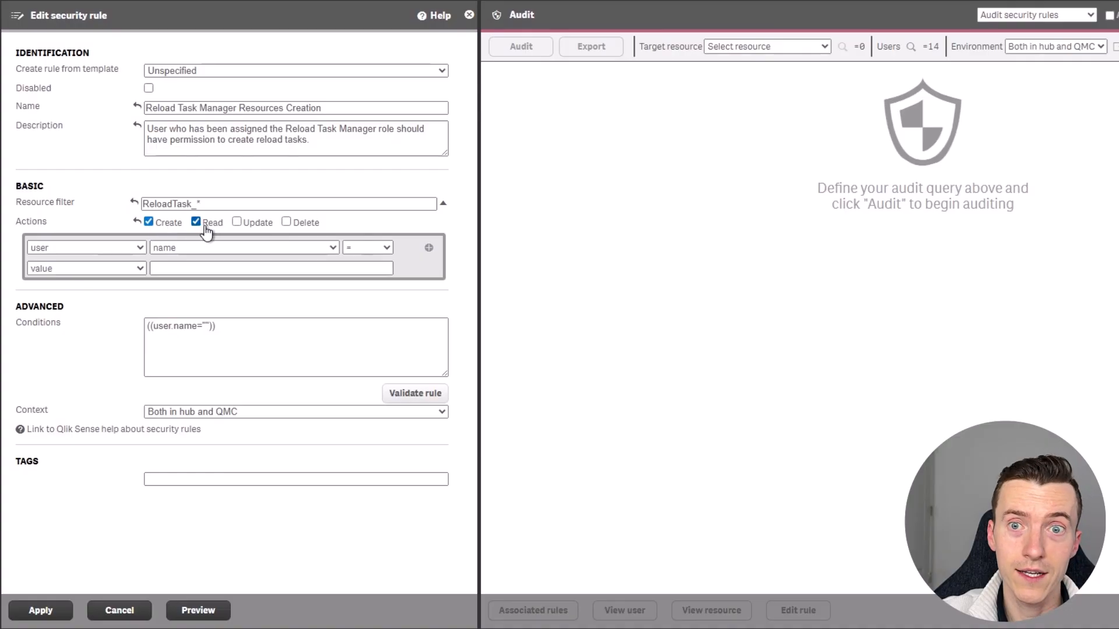
left_click(196, 222)
Require user role Reload Task Manager in the condition and limit the rule to Only in QMC.
left_click(214, 260)
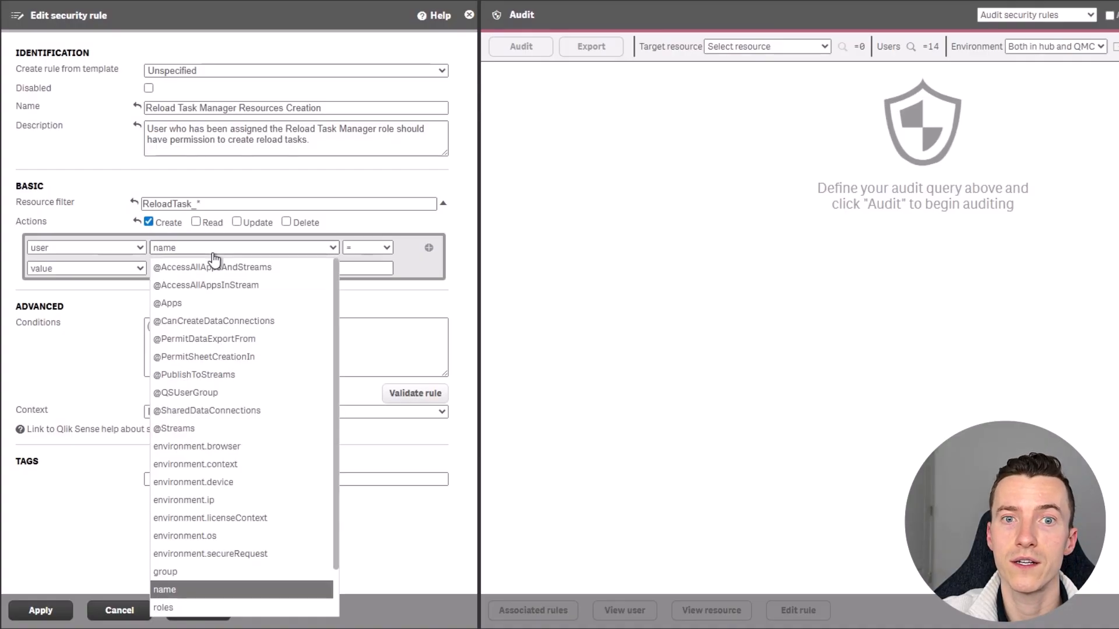
left_click(177, 607)
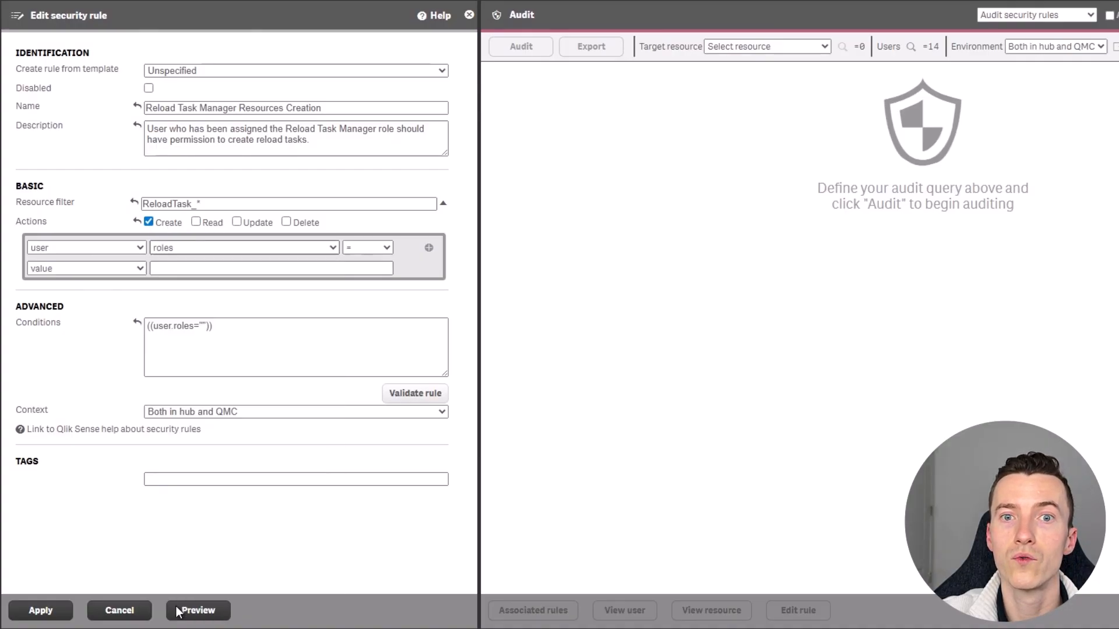
left_click(253, 267)
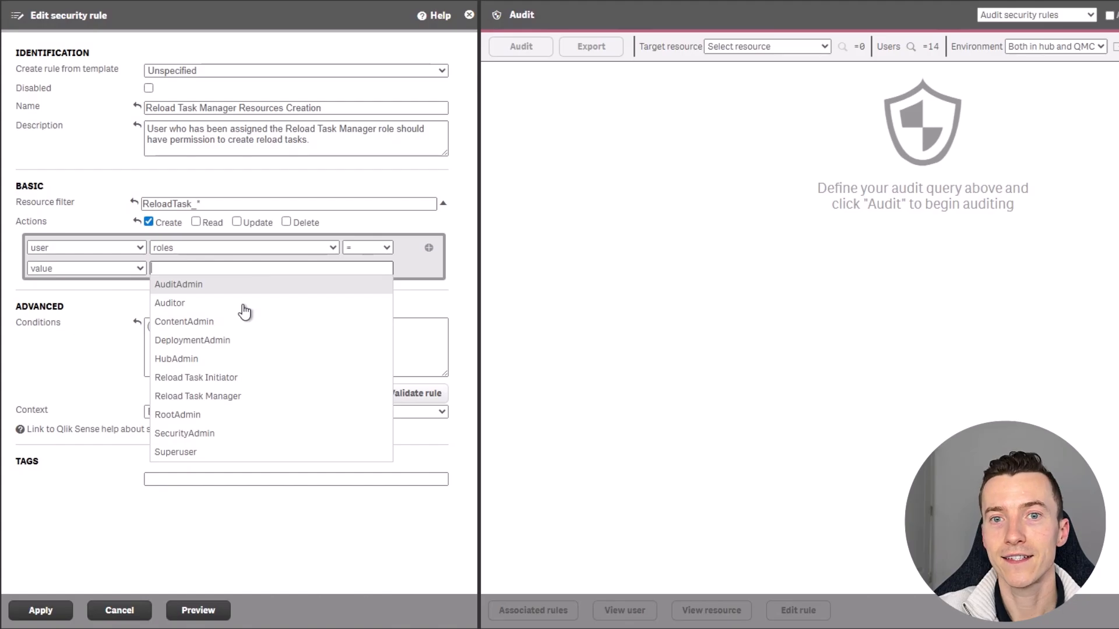
left_click(232, 397)
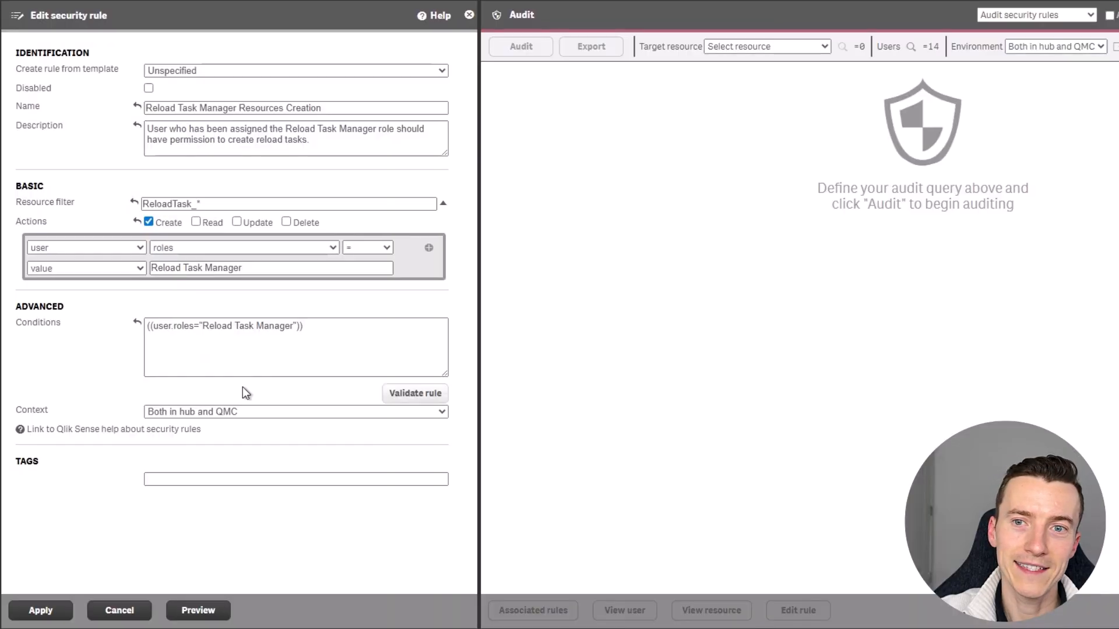
left_click(243, 411)
left_click(215, 466)
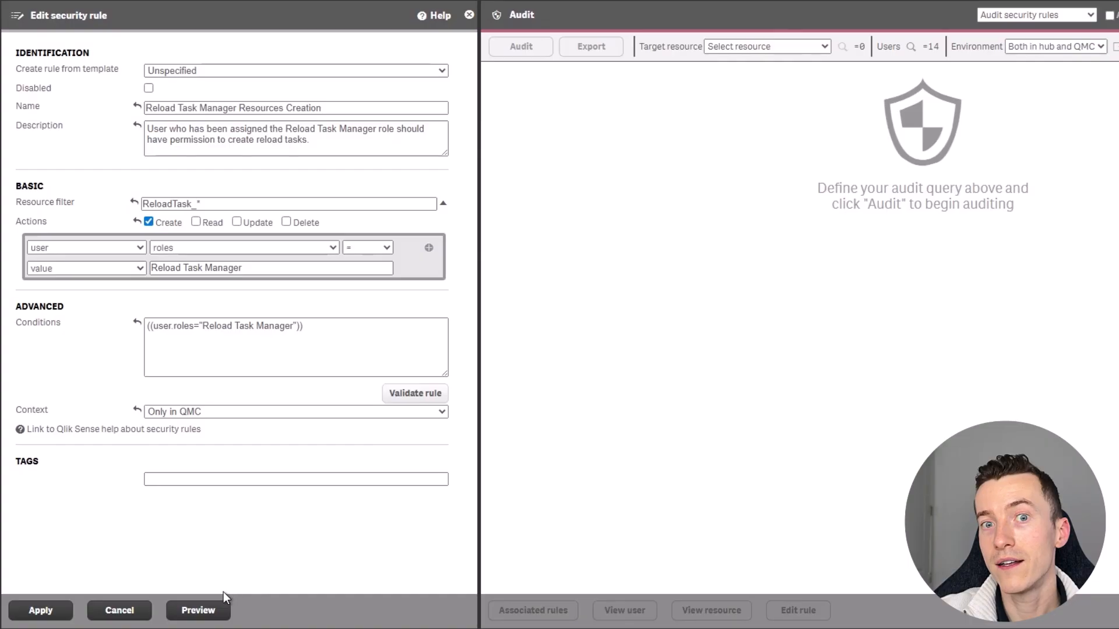
Preview and audit the rule, transpose the grid to check Create on all 11 reload tasks, then apply.
left_click(198, 612)
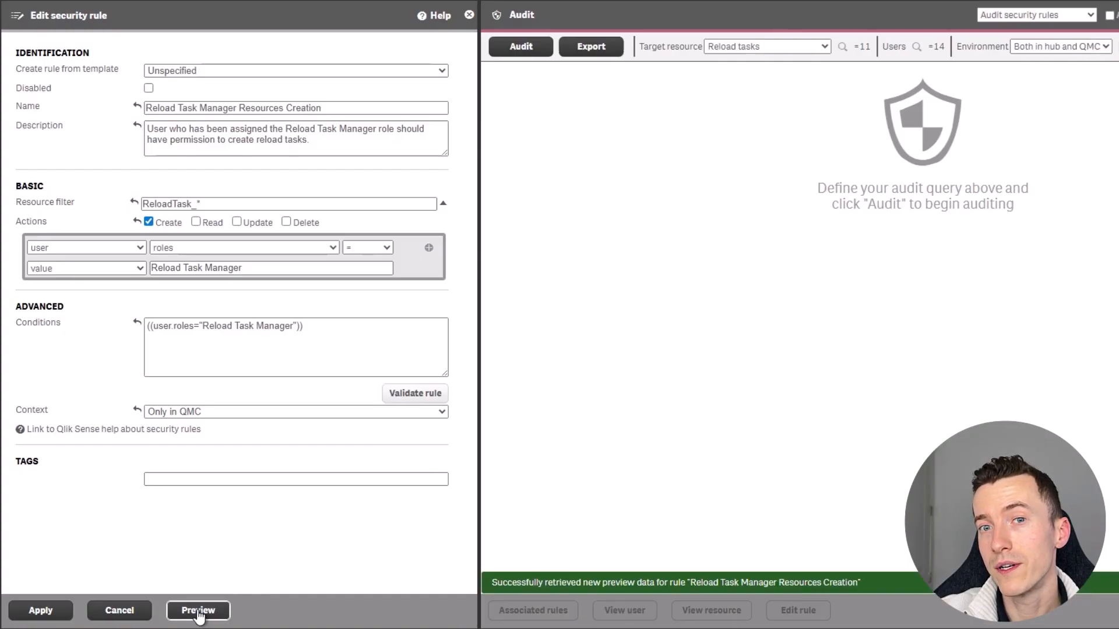
left_click(198, 612)
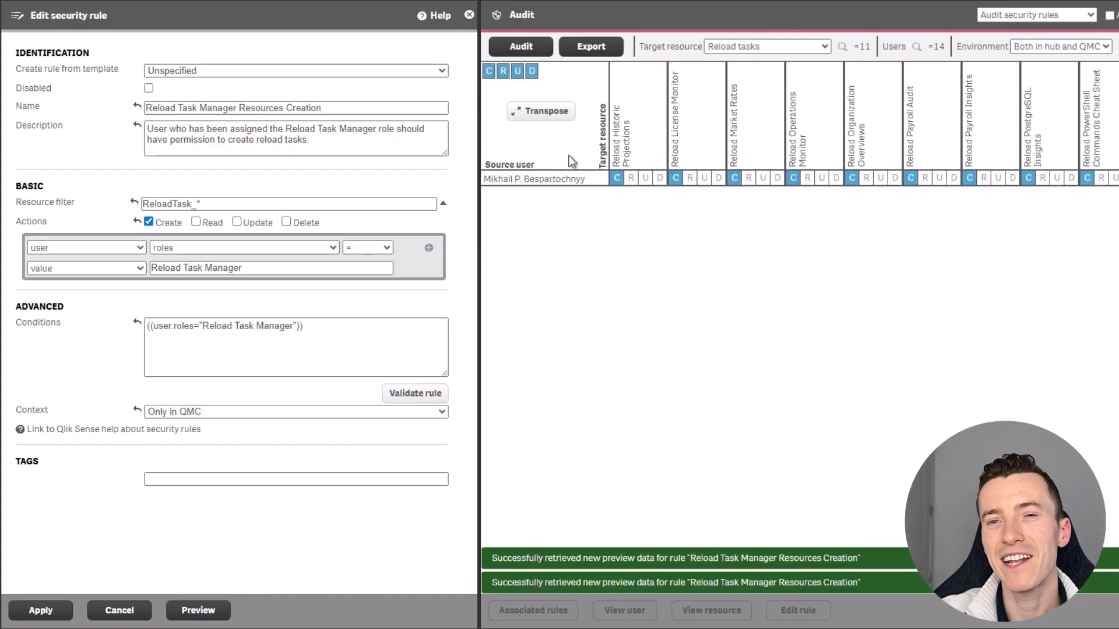
left_click(558, 114)
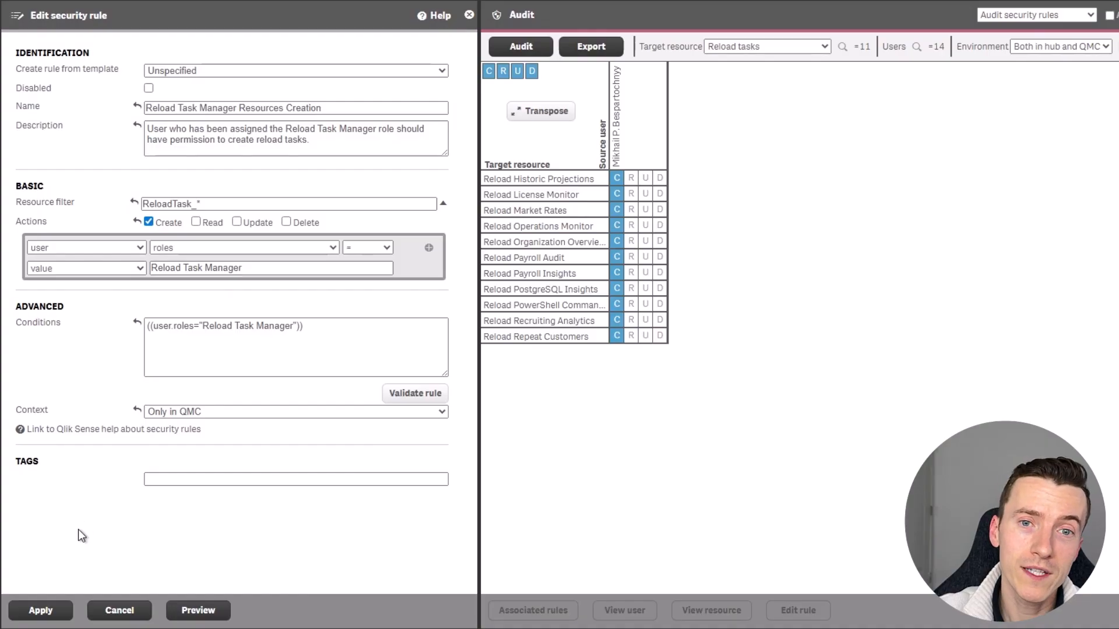
left_click(39, 611)
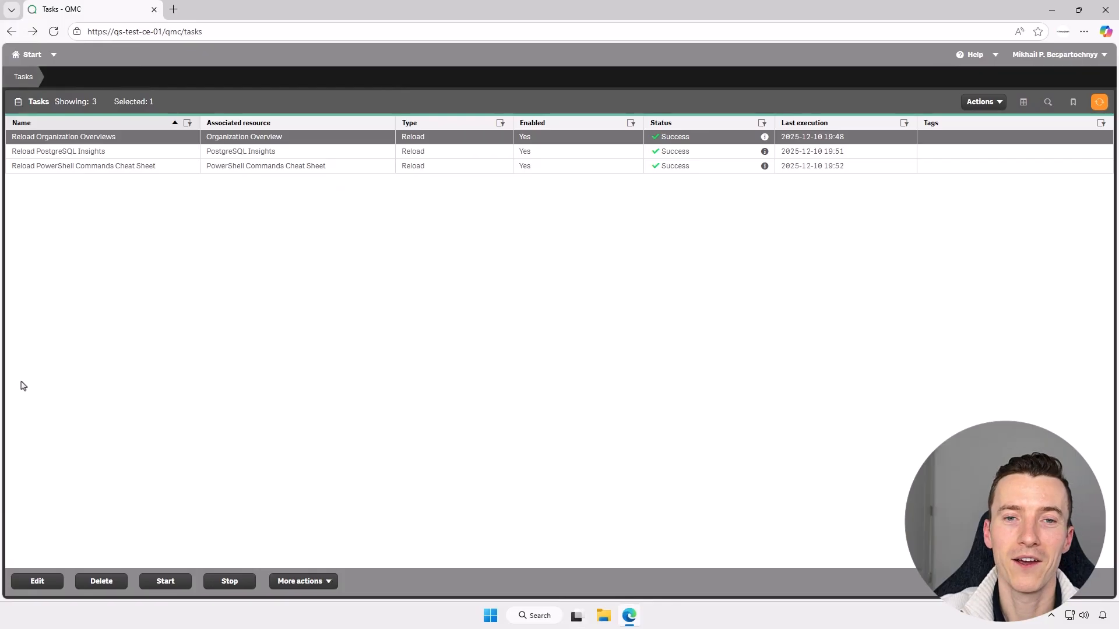
Refresh the Tasks page and try starting the selected task, which fails with insufficient privileges.
left_click(53, 34)
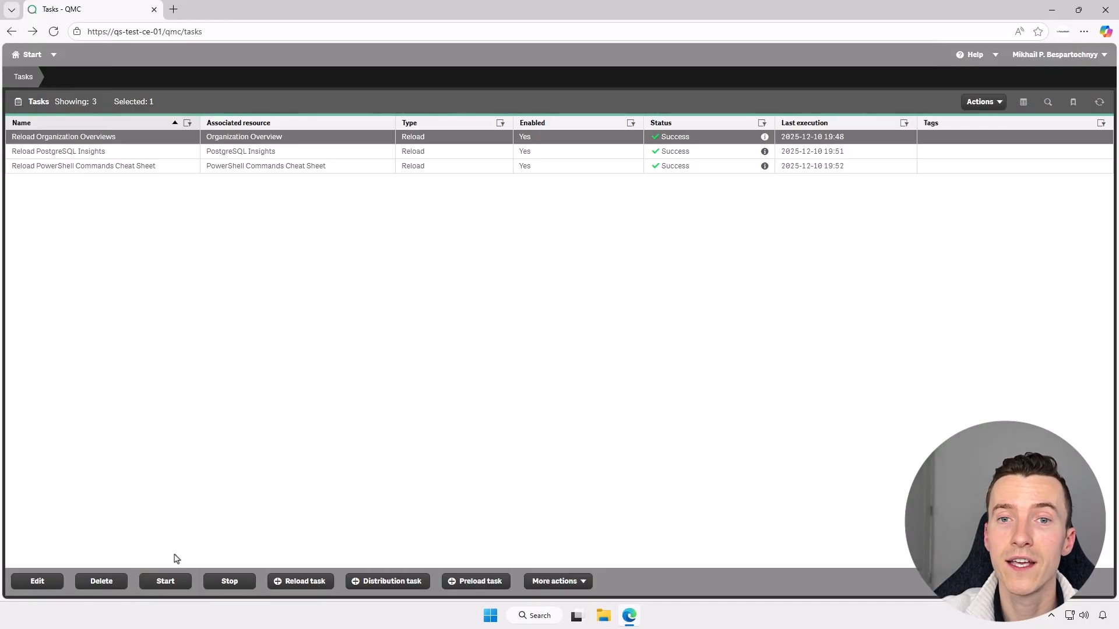
left_click(160, 585)
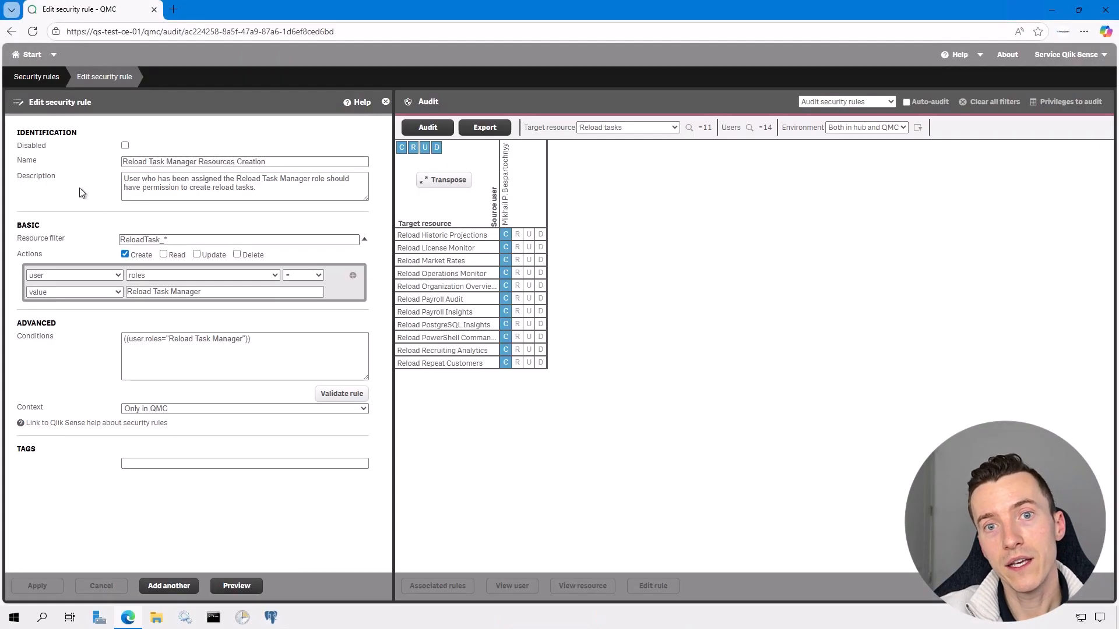
Open the Reload Task Initiator App Permissions rule and enlarge its description box.
left_click(46, 84)
scroll(87, 303, "down", 15)
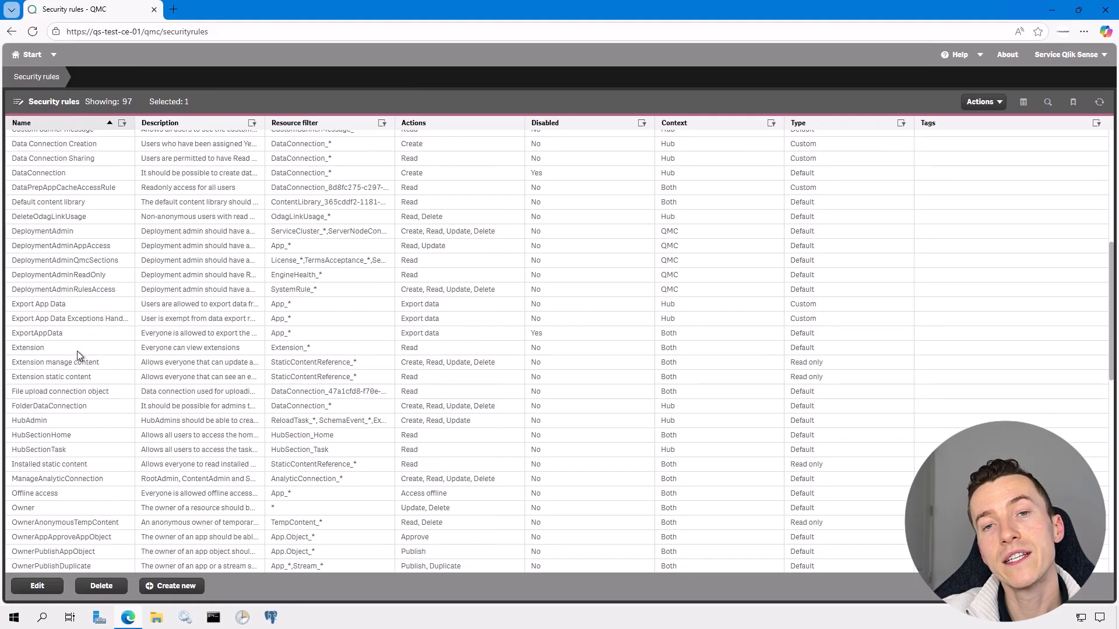
left_click(104, 160)
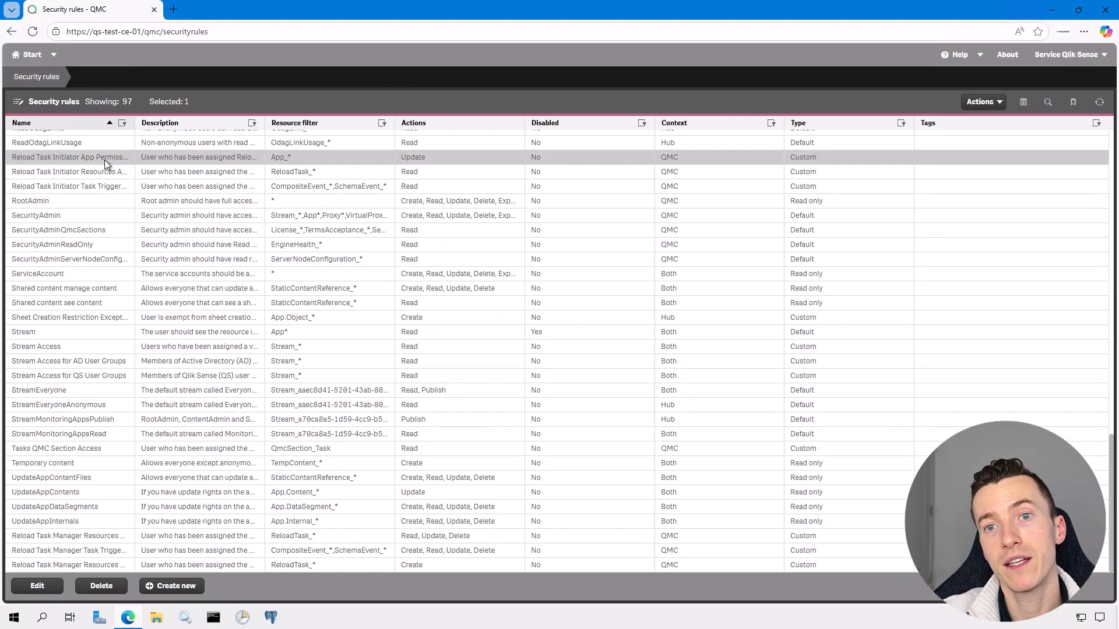
double_click(86, 160)
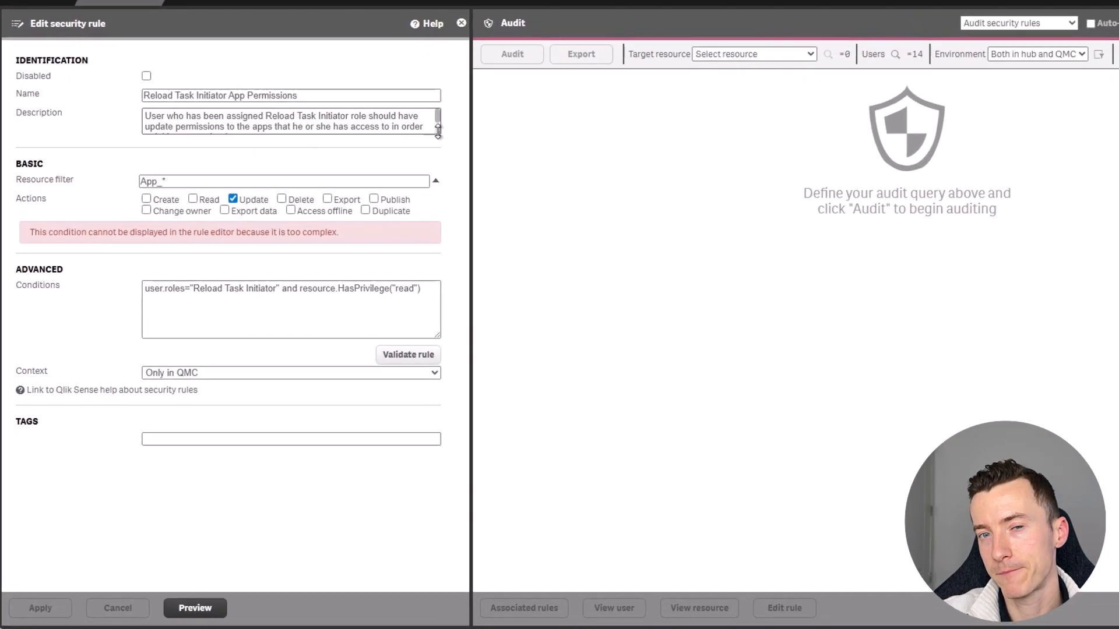
left_click_drag(379, 182, 380, 199)
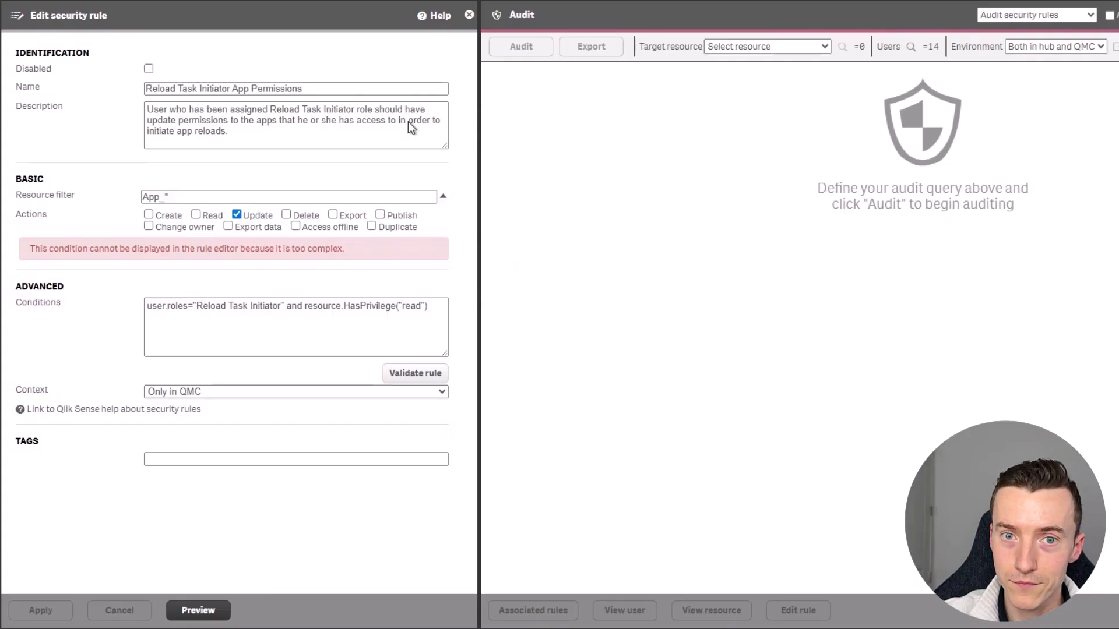
Rename the rule 'Reload Task Initiator & Manager App Permissions' and paste a description and condition adding Reload Task Manager.
triple_click(383, 86)
type("Reload Task Initiator & Manager App Permissions")
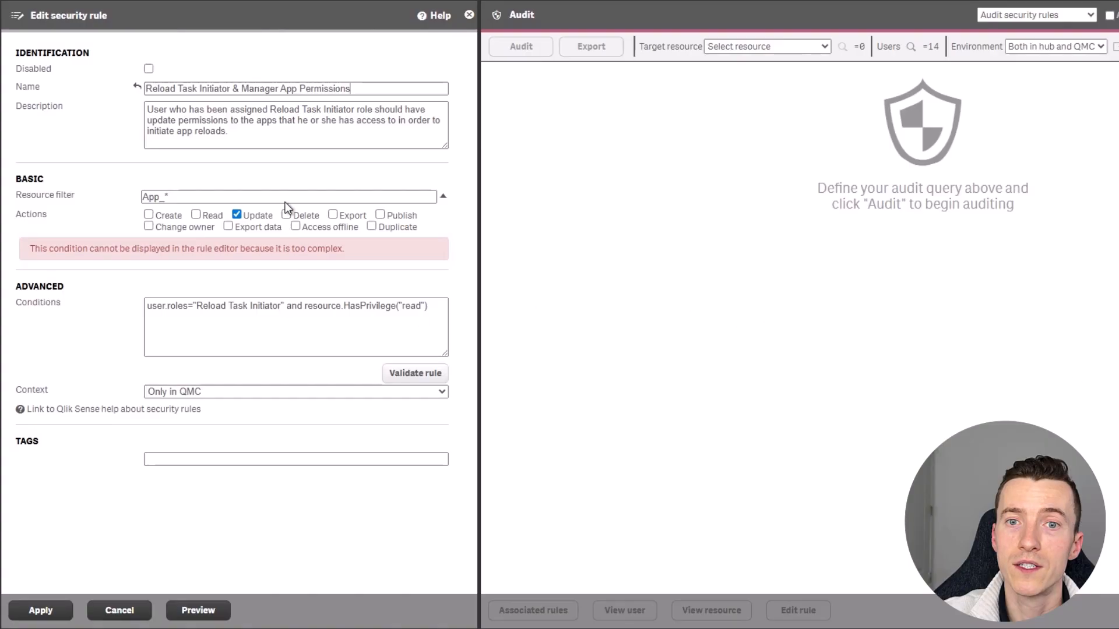
triple_click(293, 130)
type("User who has been assigned Reload Task Initiator or Reload Task Manager role should have update permissions to the apps that he or she has access to in order to initiate app reloads.")
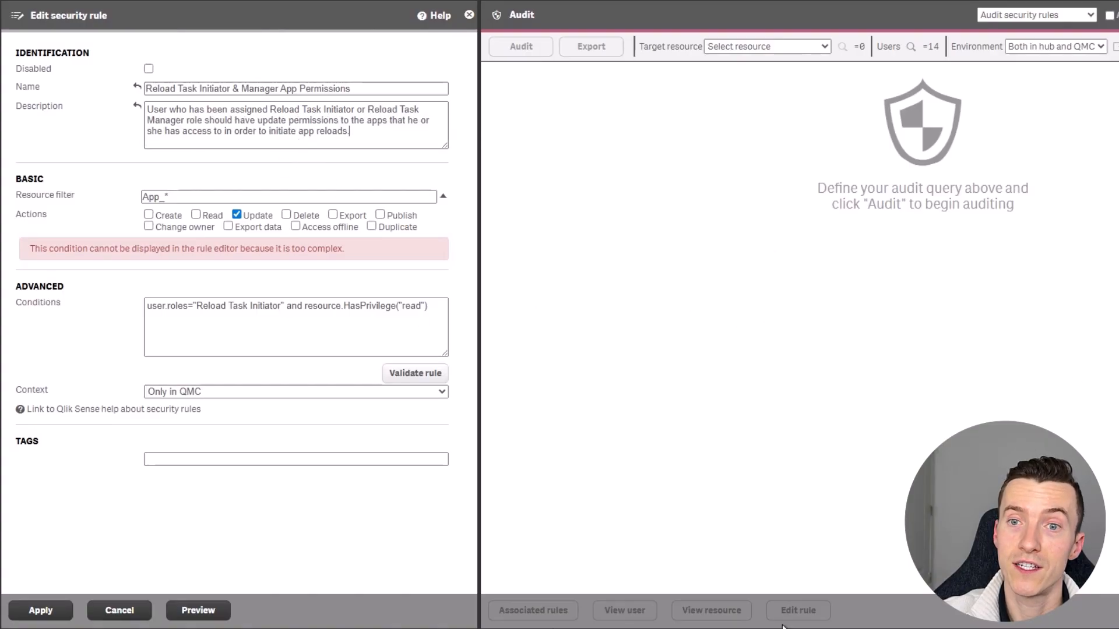
triple_click(367, 333)
type("(user.roles=\"Reload Task Initiator\" or user.roles=\"Reload Task Manager\") and resource.HasPrivilege(\"read\")")
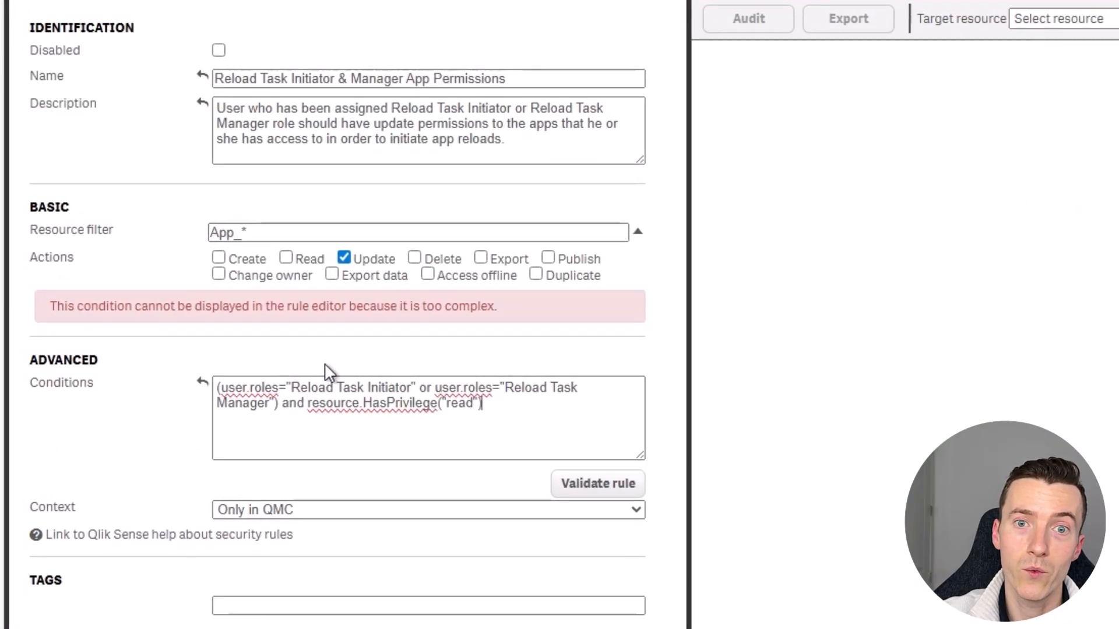
left_click_drag(291, 387, 411, 390)
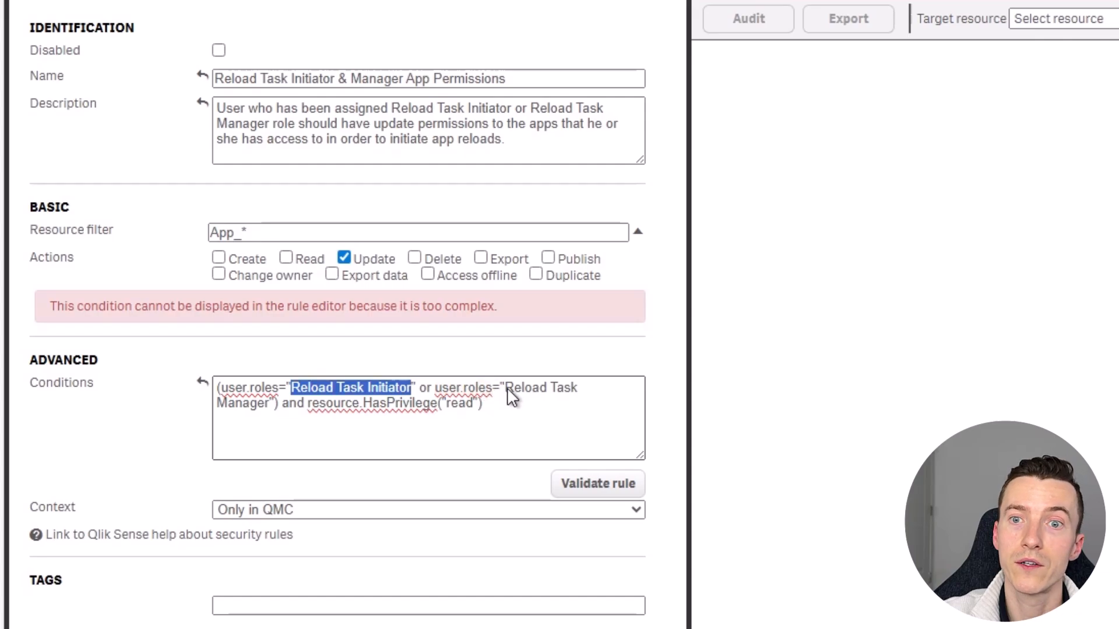
left_click_drag(506, 388, 291, 402)
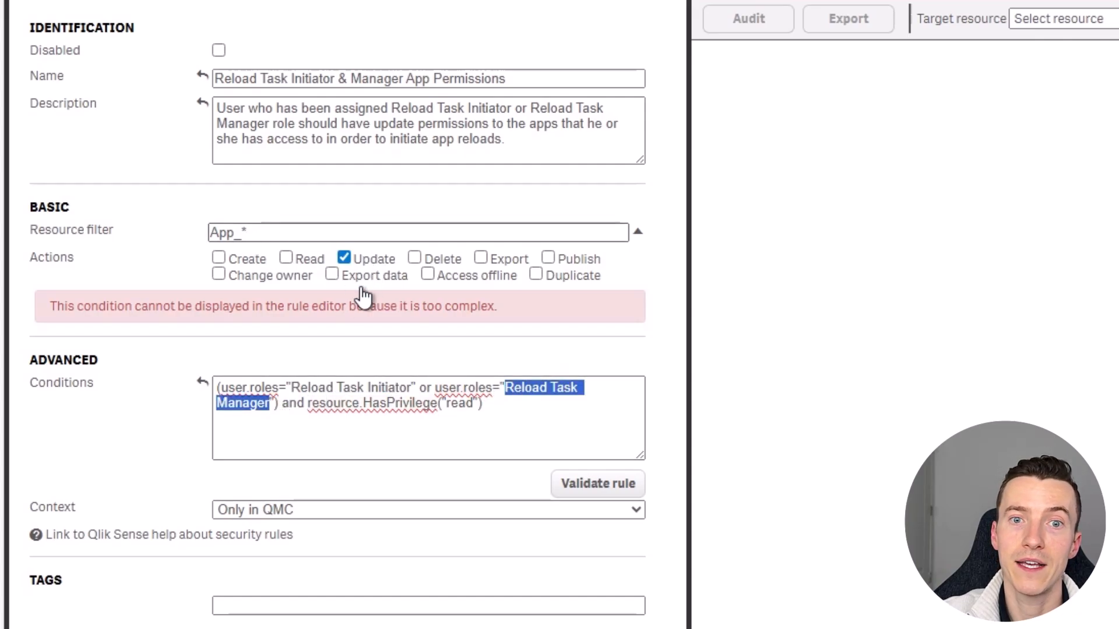
left_click_drag(364, 403, 492, 417)
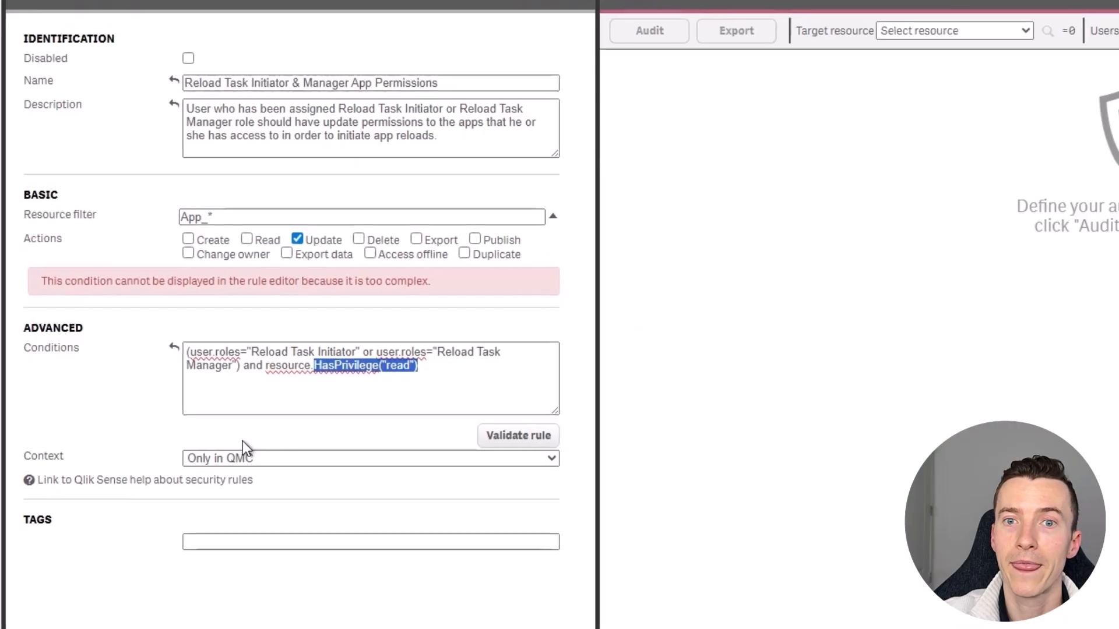
left_click(243, 441)
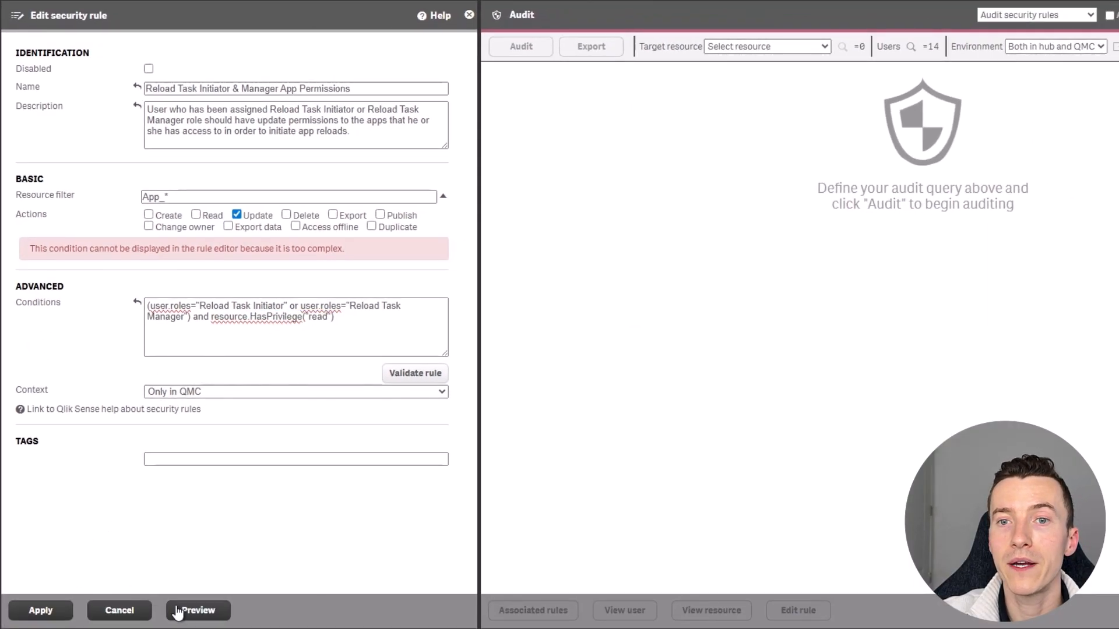
Preview and audit the rule on apps, apply it, and dismiss the access required error.
left_click(177, 612)
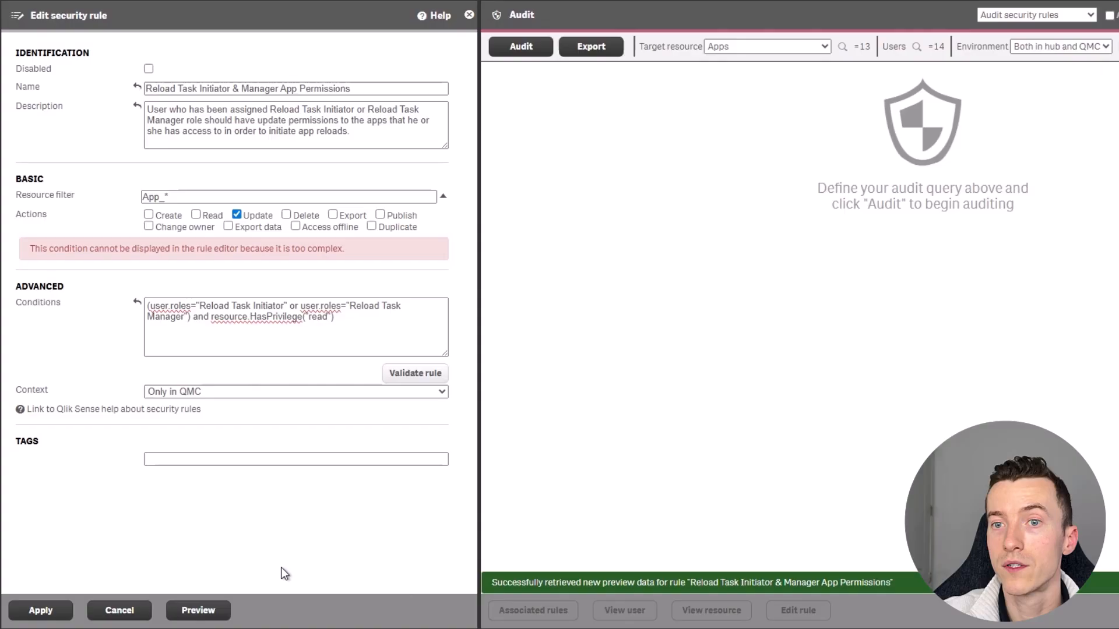
left_click(200, 610)
left_click(548, 113)
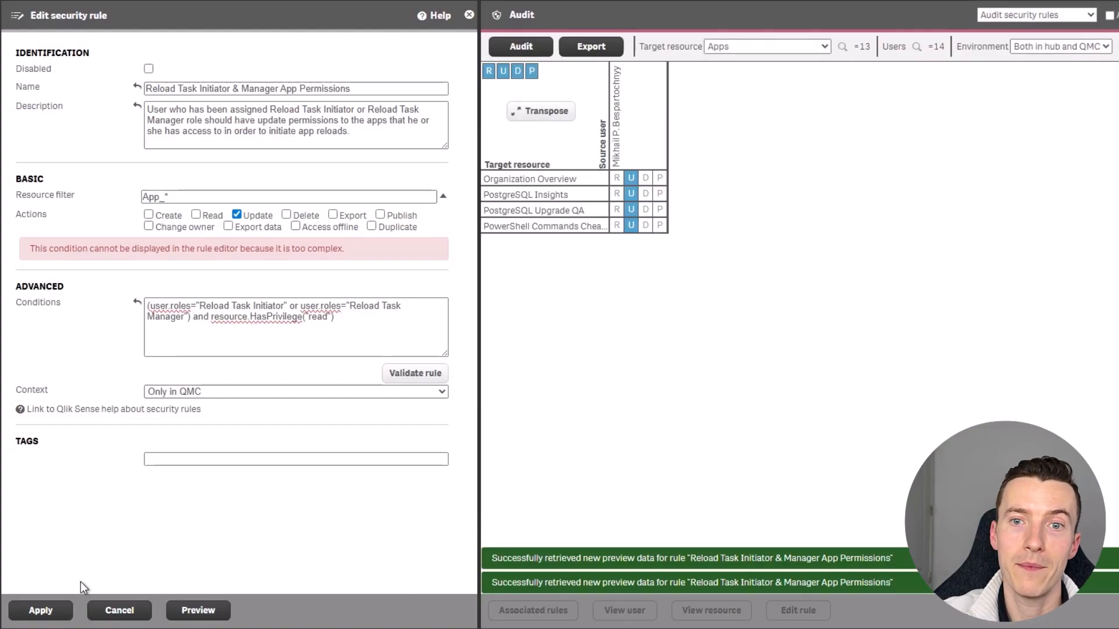
left_click(53, 612)
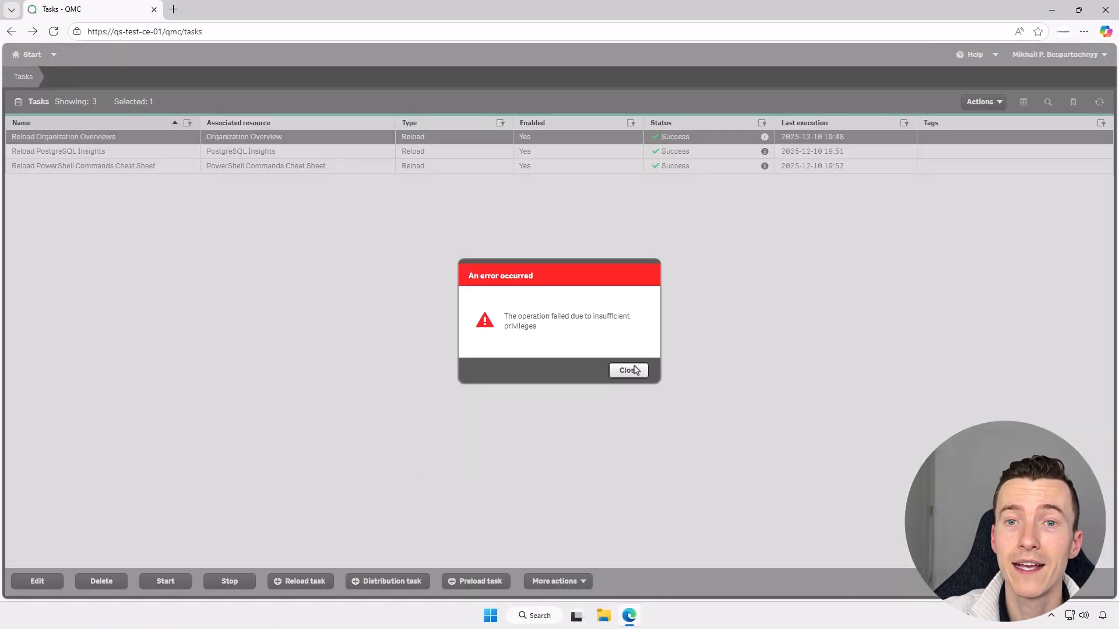
left_click(624, 371)
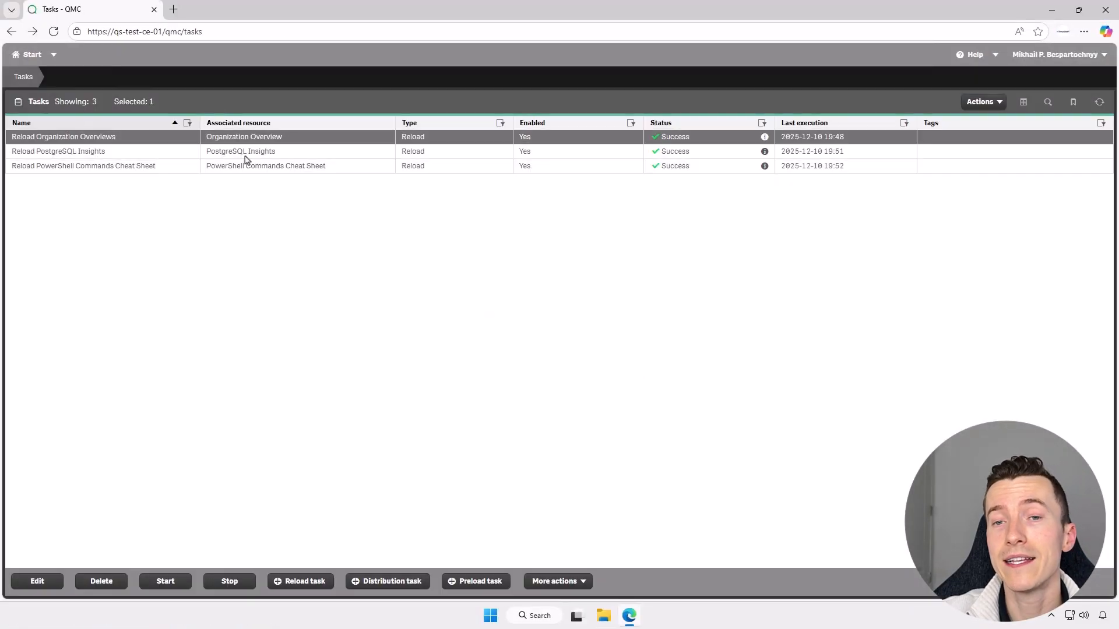
Refresh the Tasks page and start Reload Organization Overviews, which now succeeds.
left_click(54, 32)
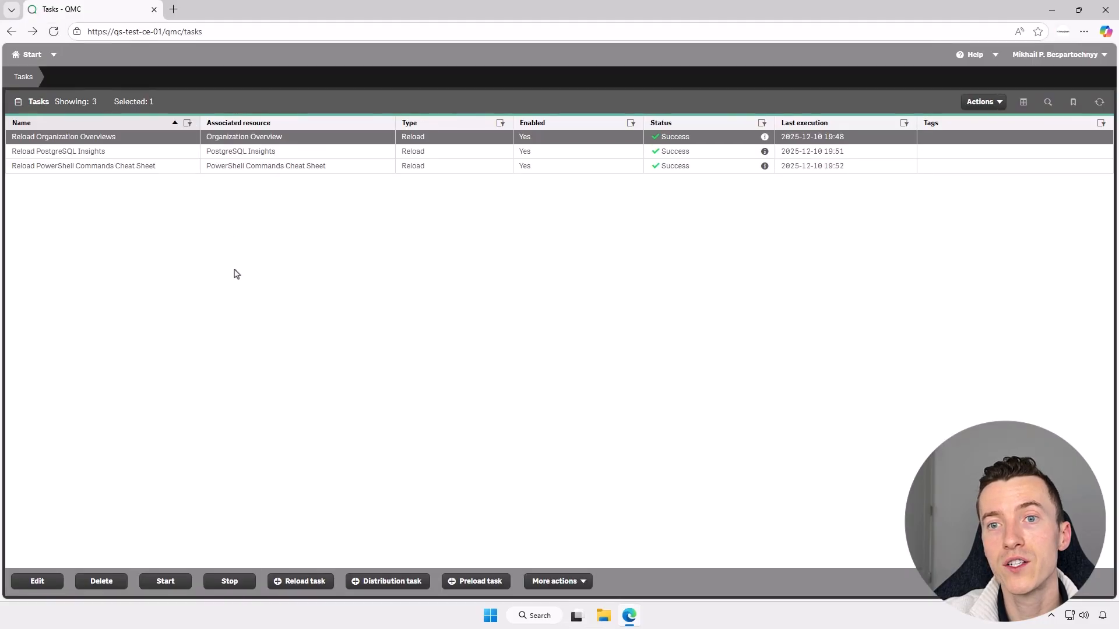
left_click(165, 586)
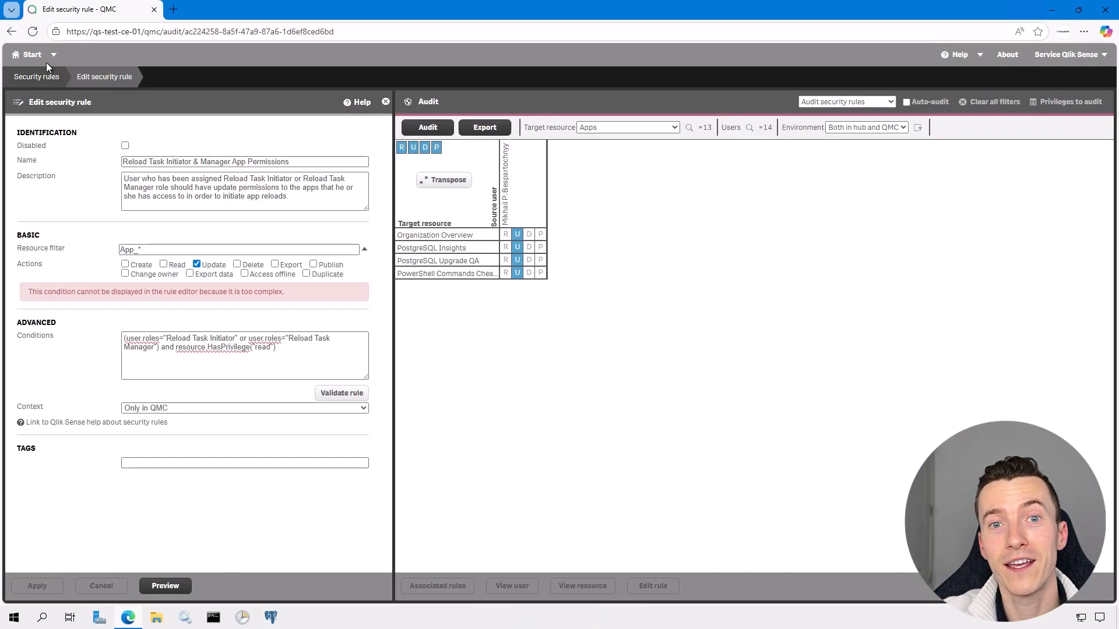
From the Users list, add the Reload Task Manager admin role to a second user and apply.
left_click(38, 56)
left_click(410, 225)
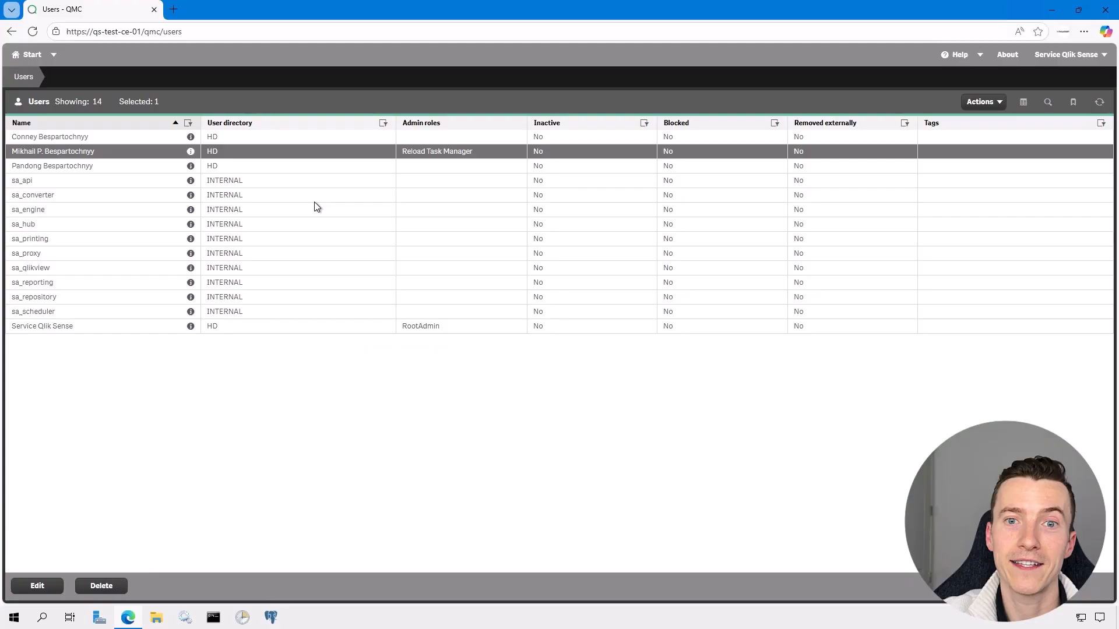
double_click(113, 137)
left_click(543, 271)
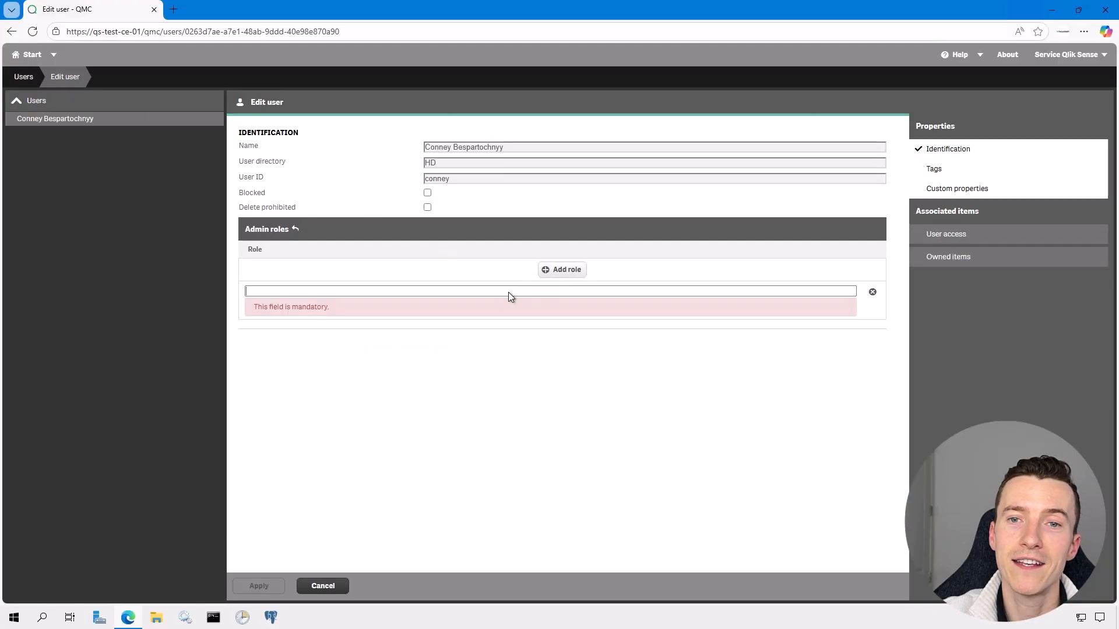
left_click(508, 292)
left_click(299, 396)
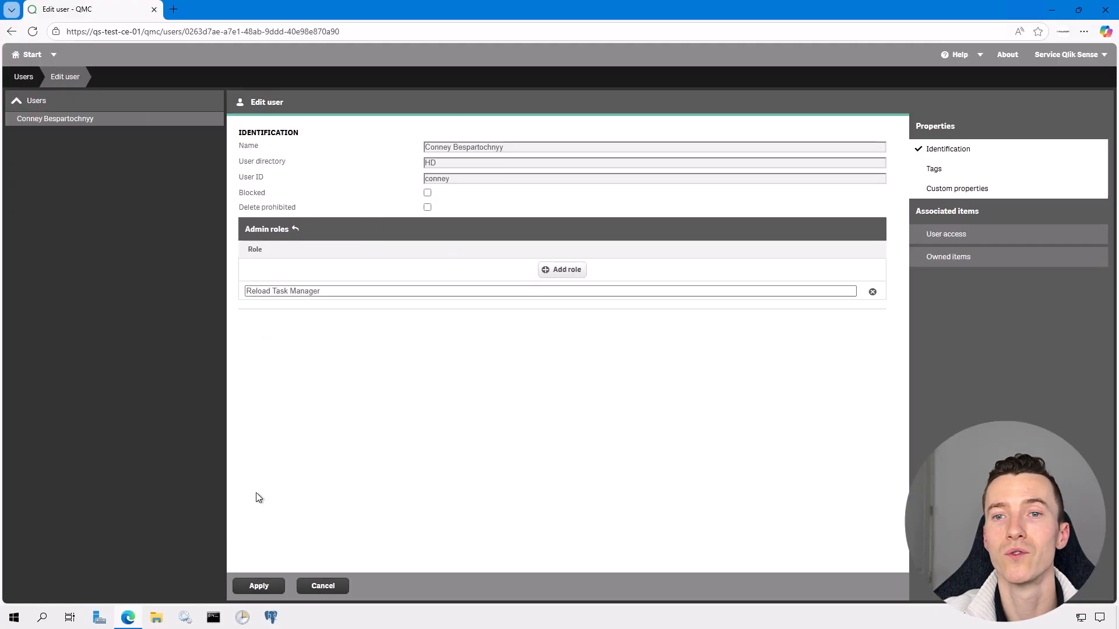
left_click(252, 587)
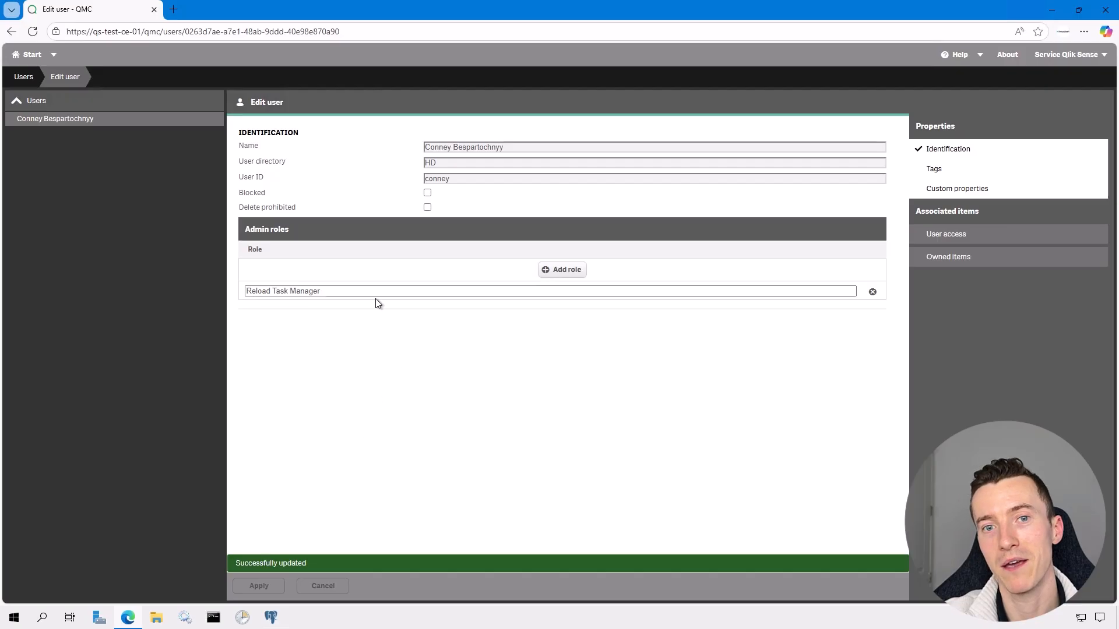